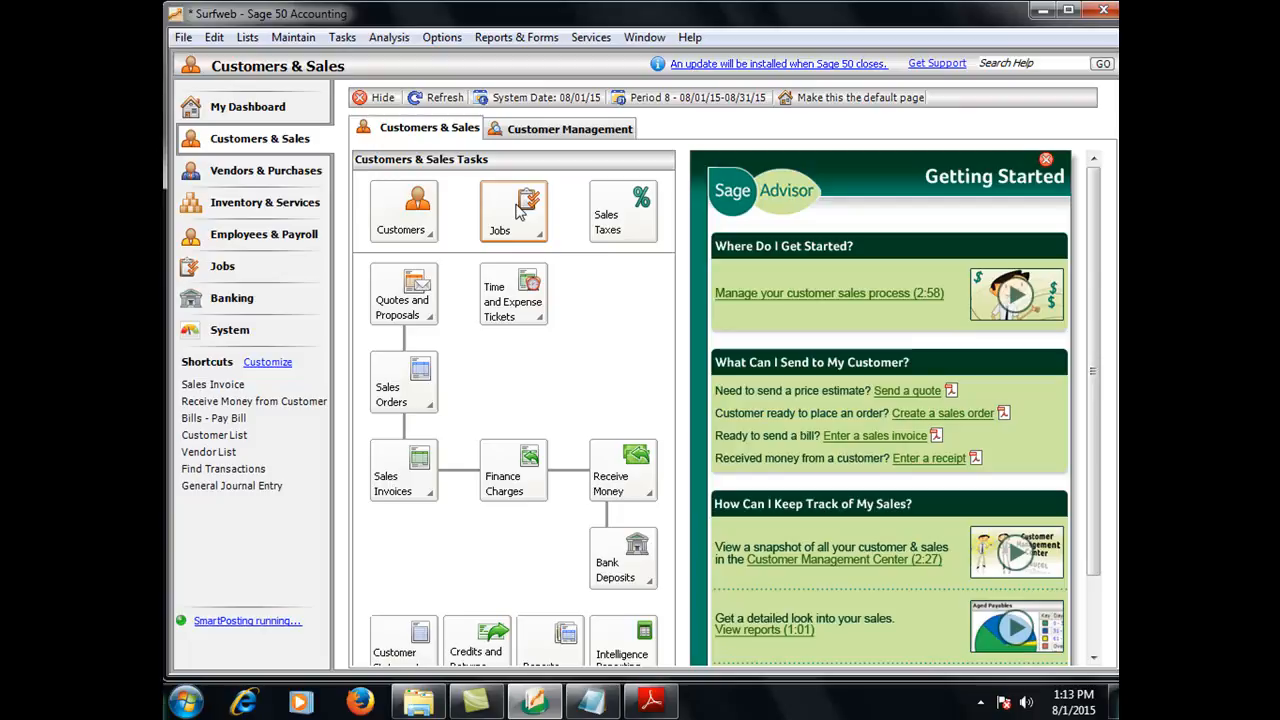
Open the user security setup for the company
click(293, 38)
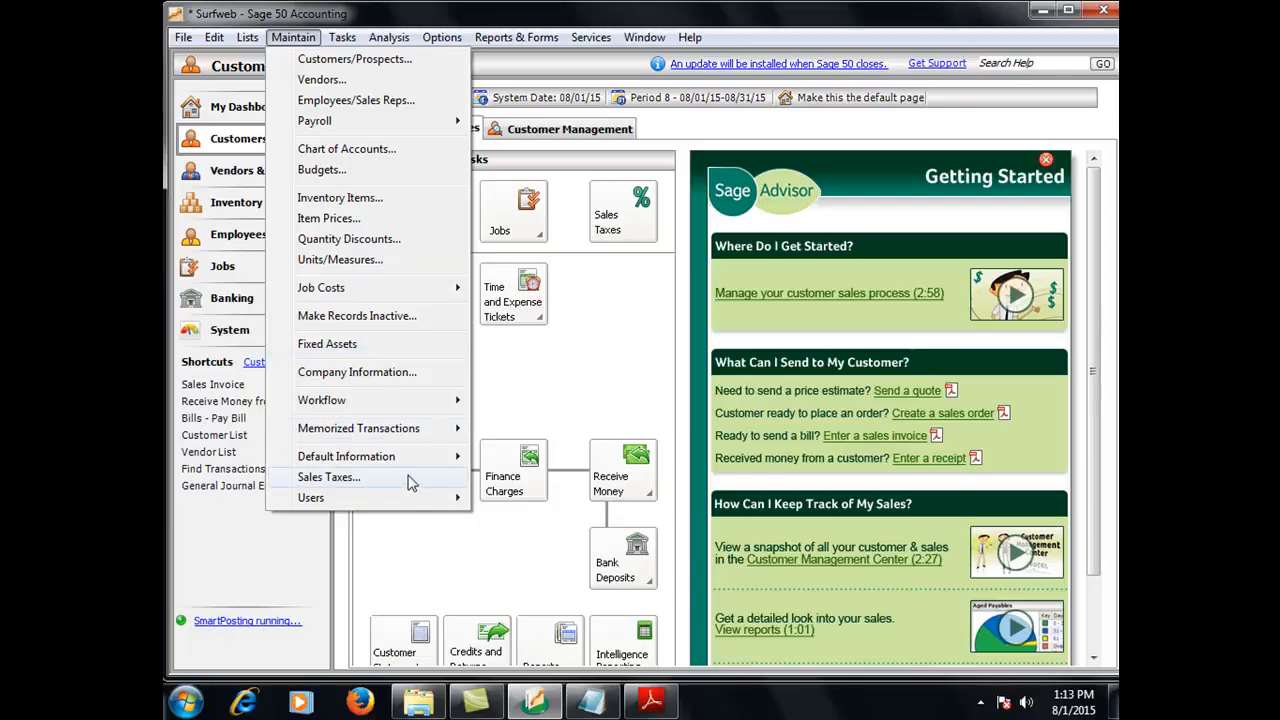
mouse_move(410, 503)
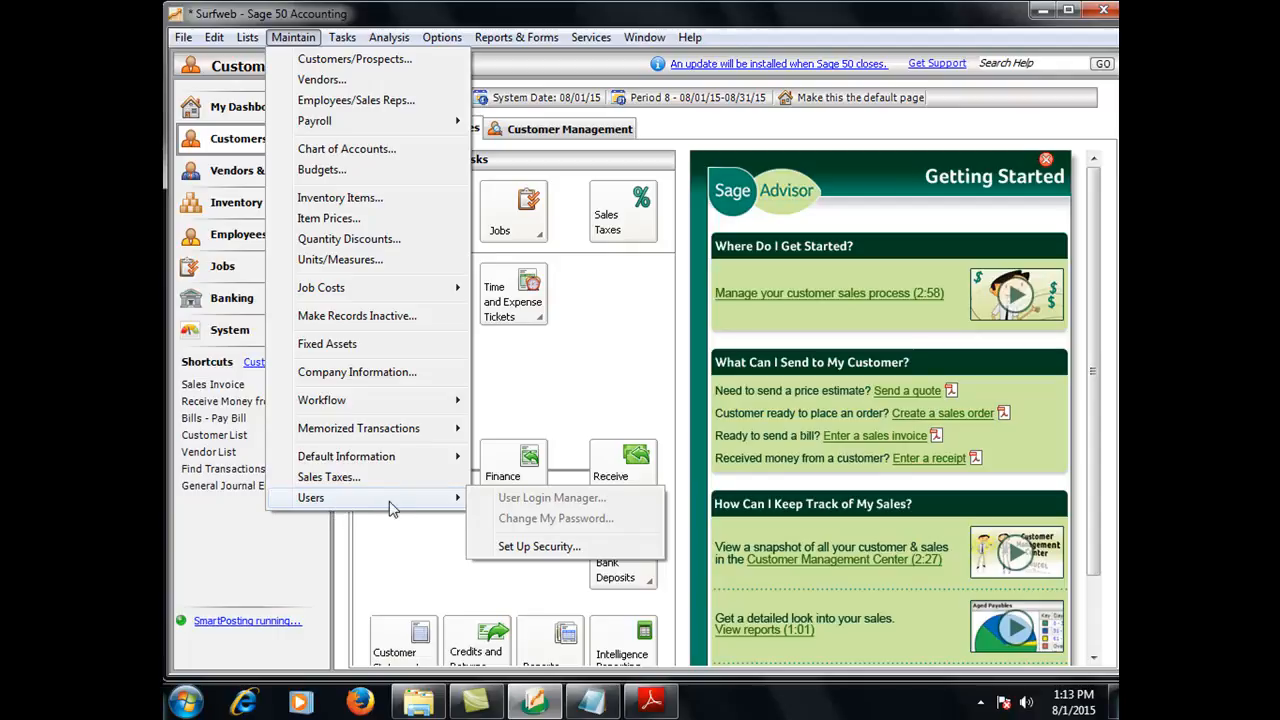
click(516, 548)
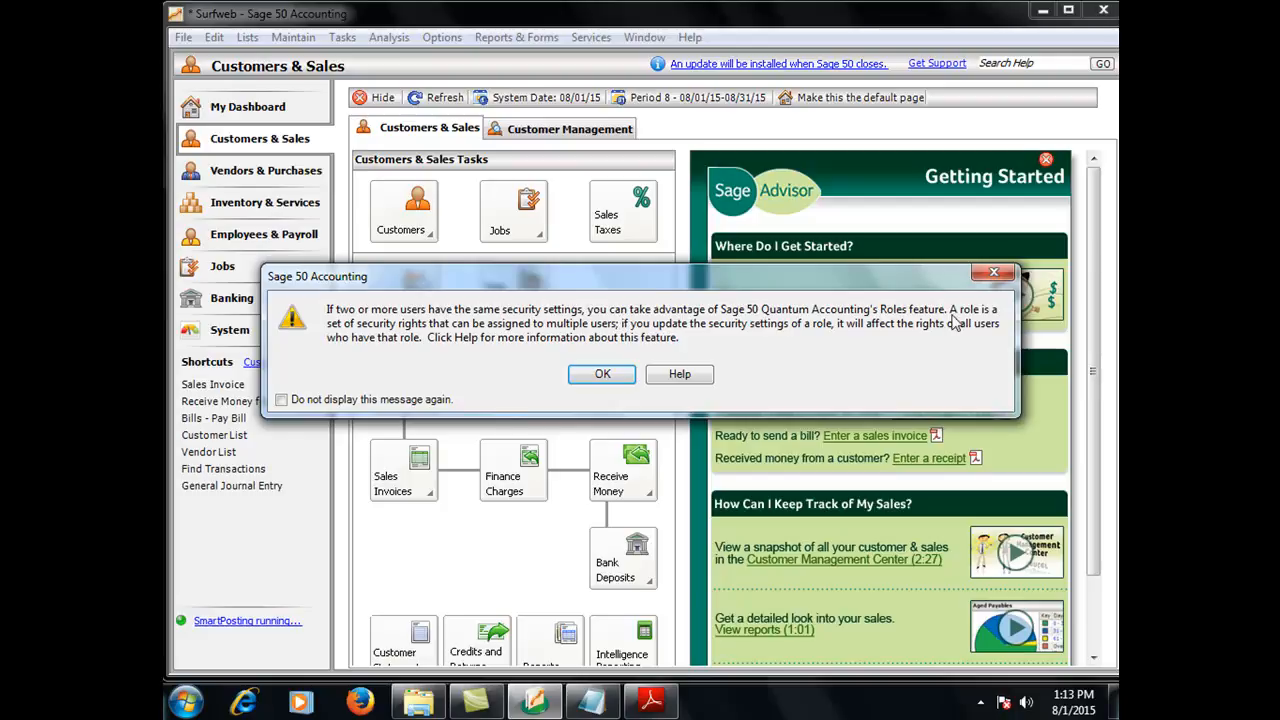
click(602, 376)
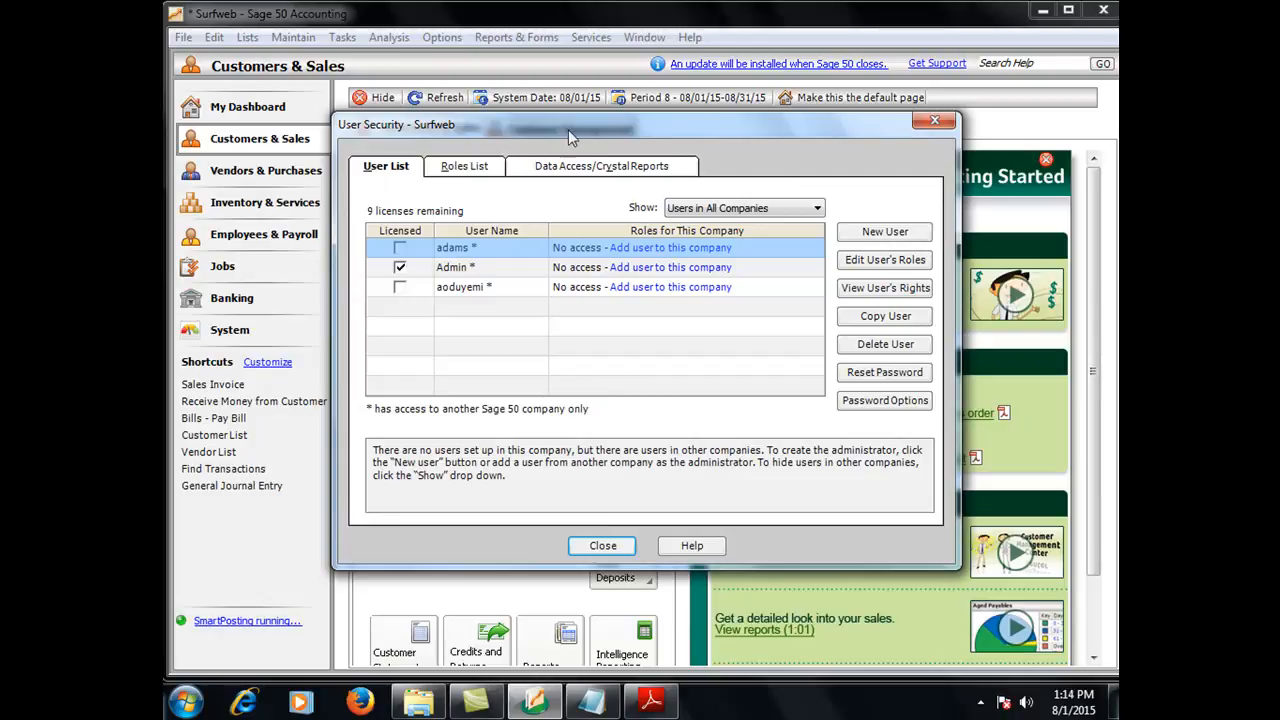
drag(526, 126, 506, 137)
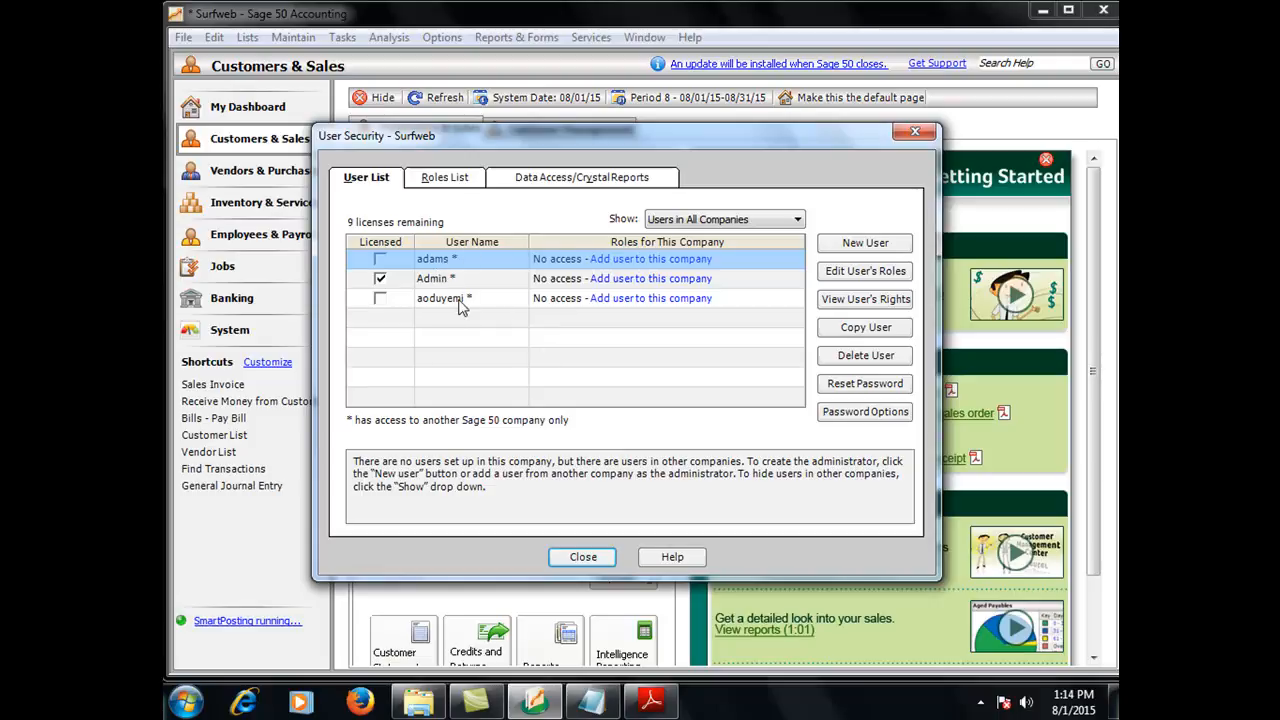
click(380, 279)
click(853, 246)
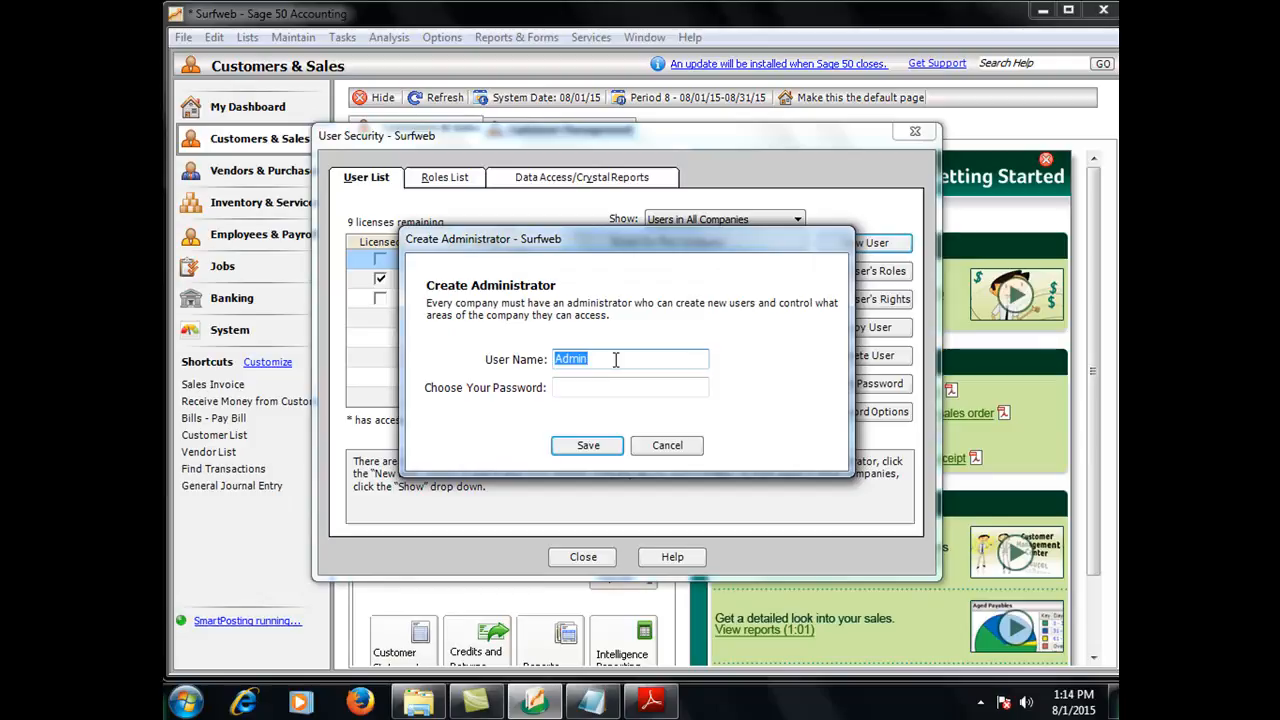
text(a)
click(659, 449)
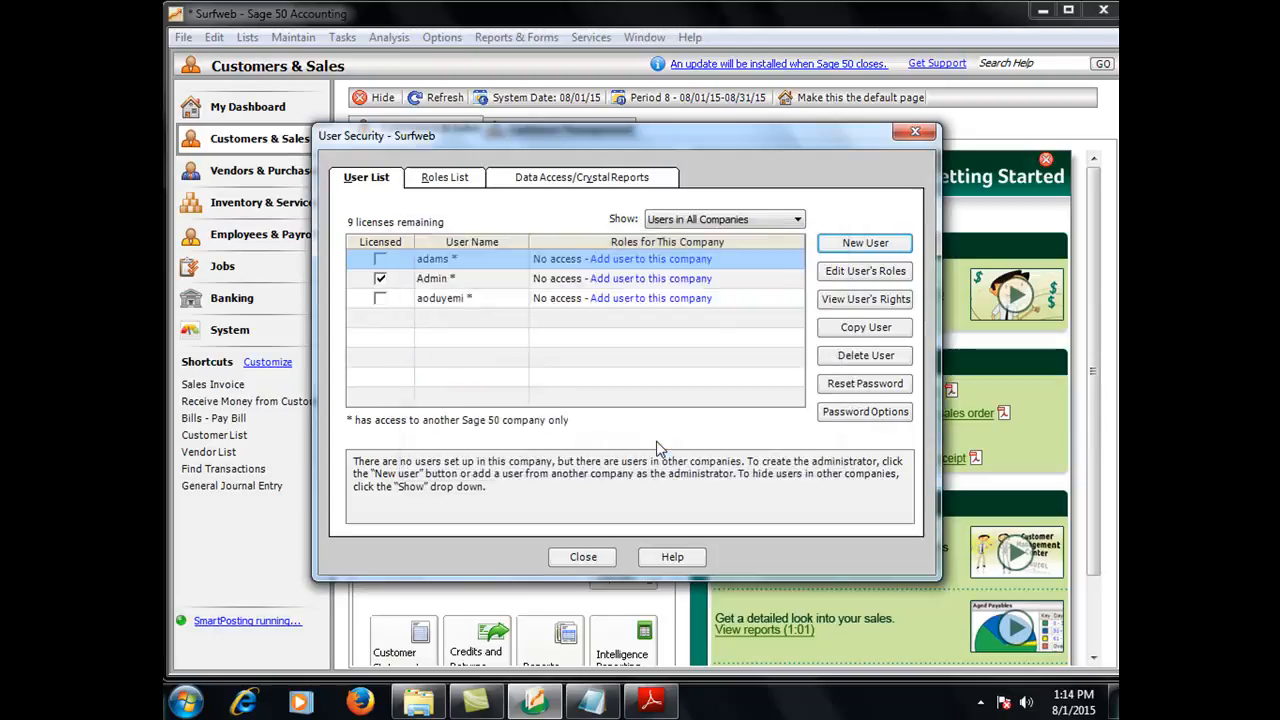
Try to open the password options and edit the rights of the Admin user
click(474, 284)
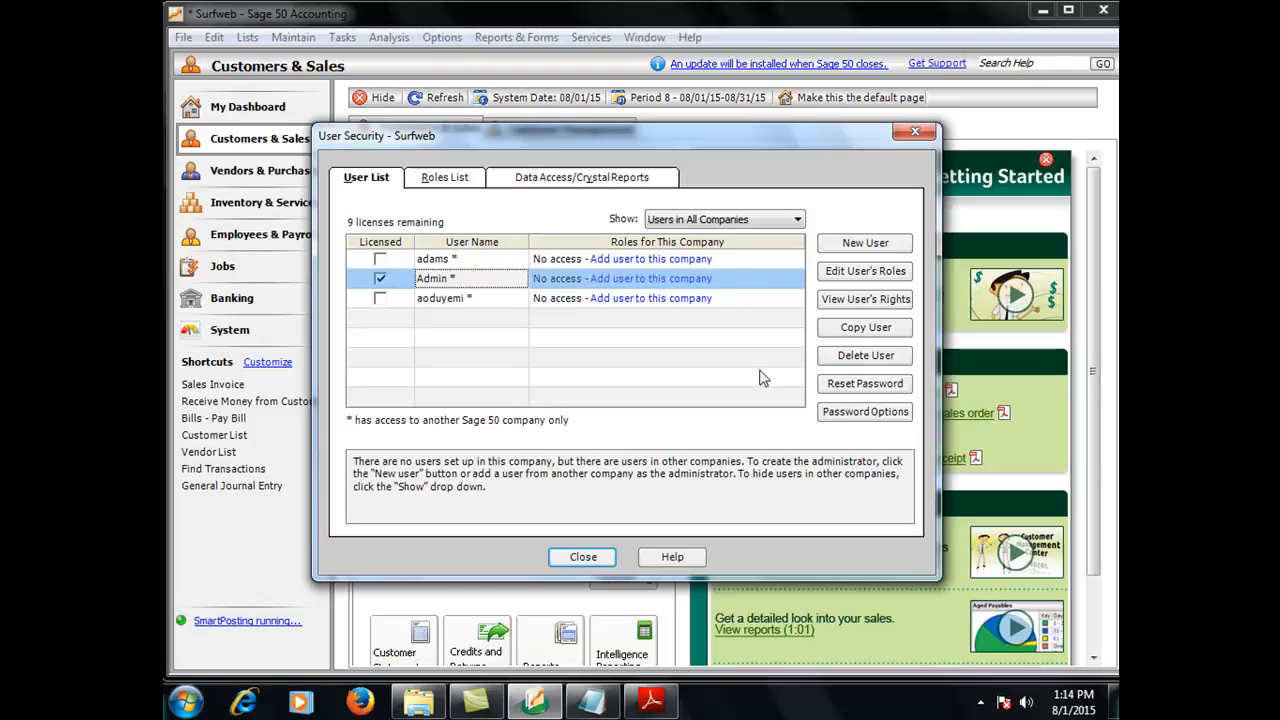
click(857, 416)
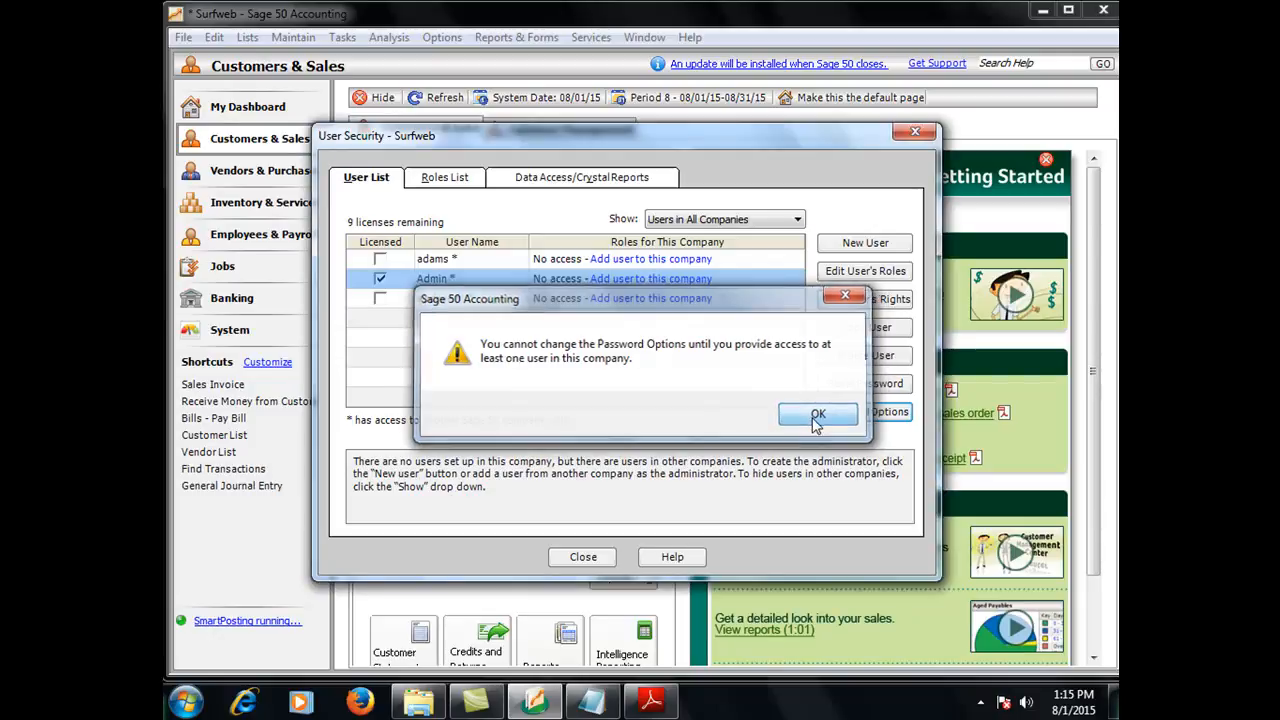
click(818, 415)
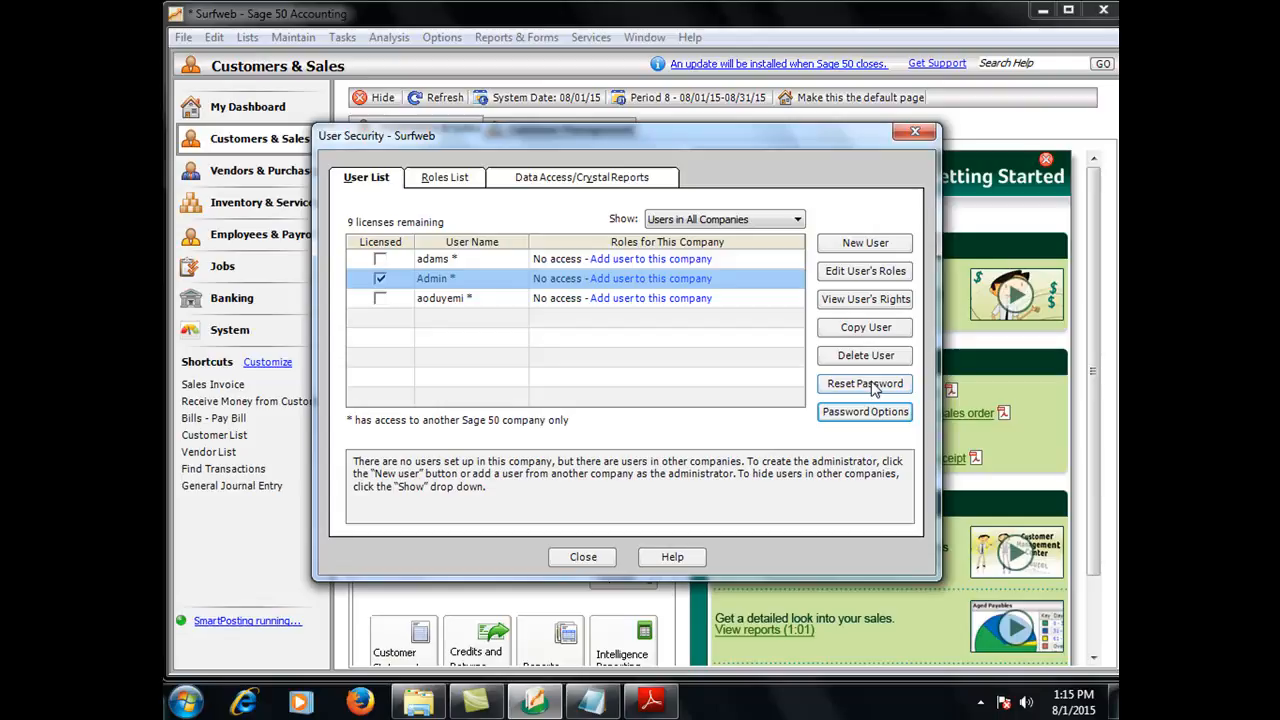
double_click(451, 287)
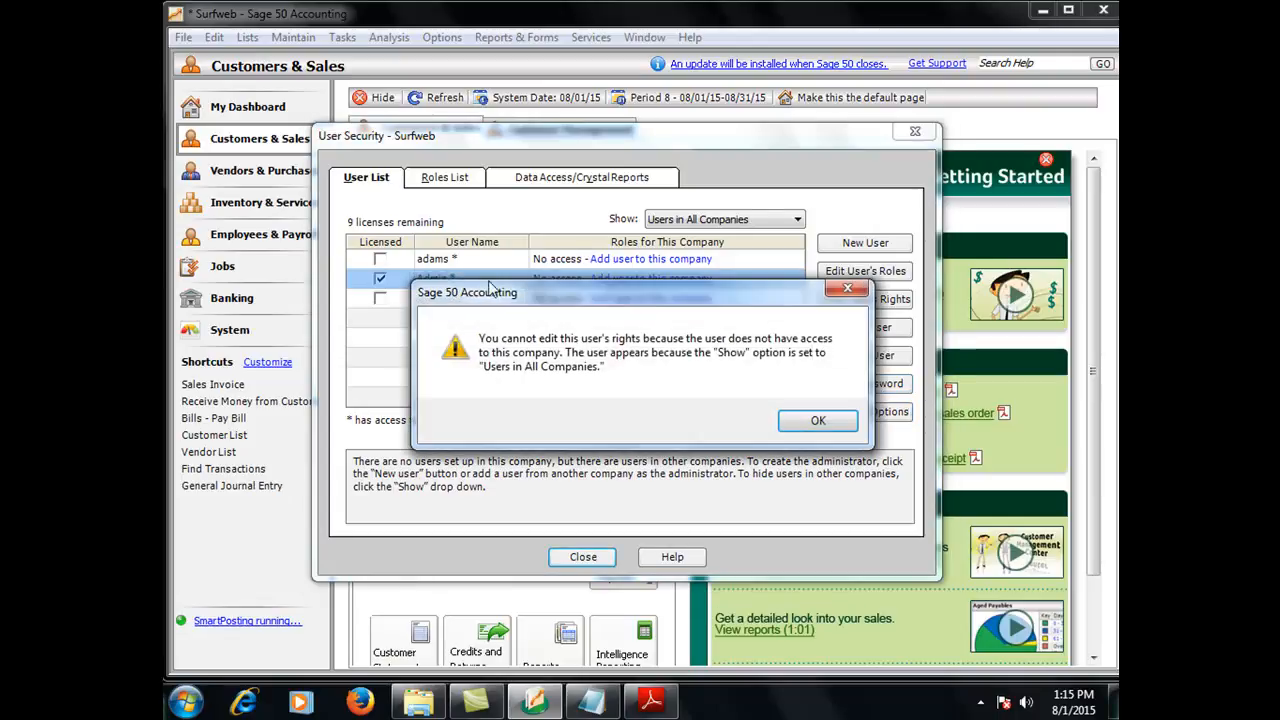
click(816, 422)
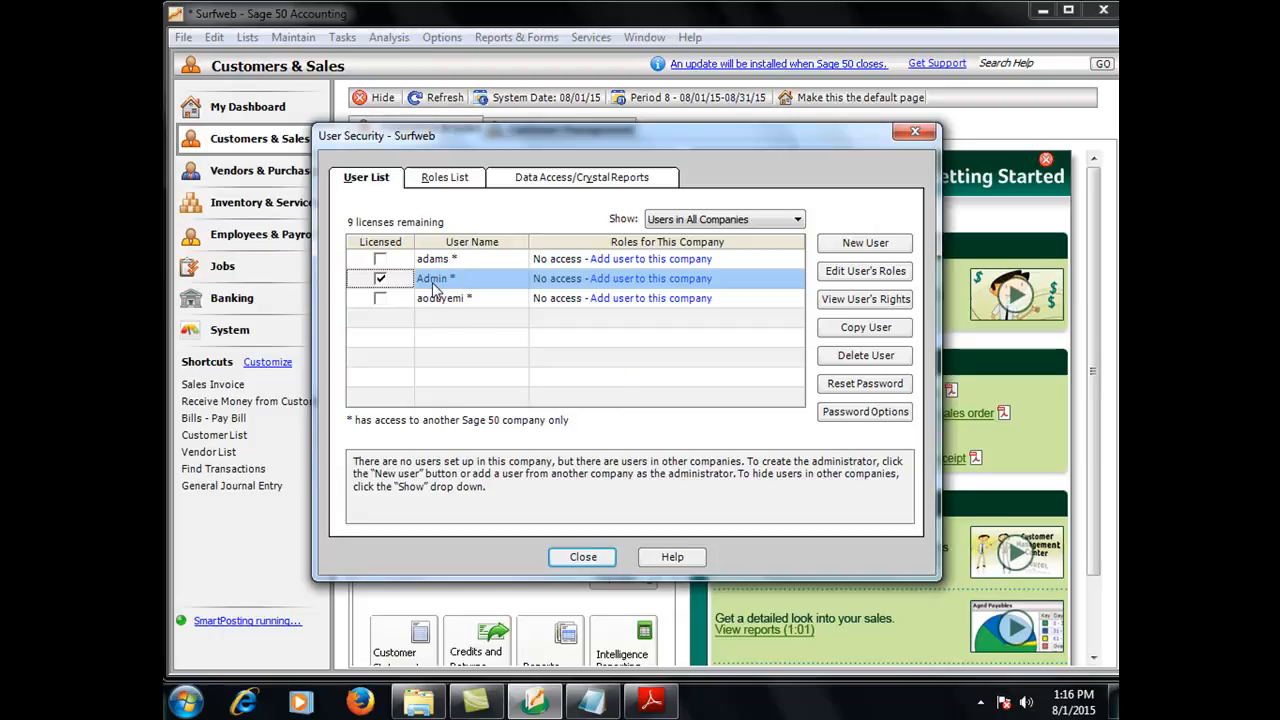
Add the Admin user to this company as administrator with a chosen password, then close user security
click(612, 280)
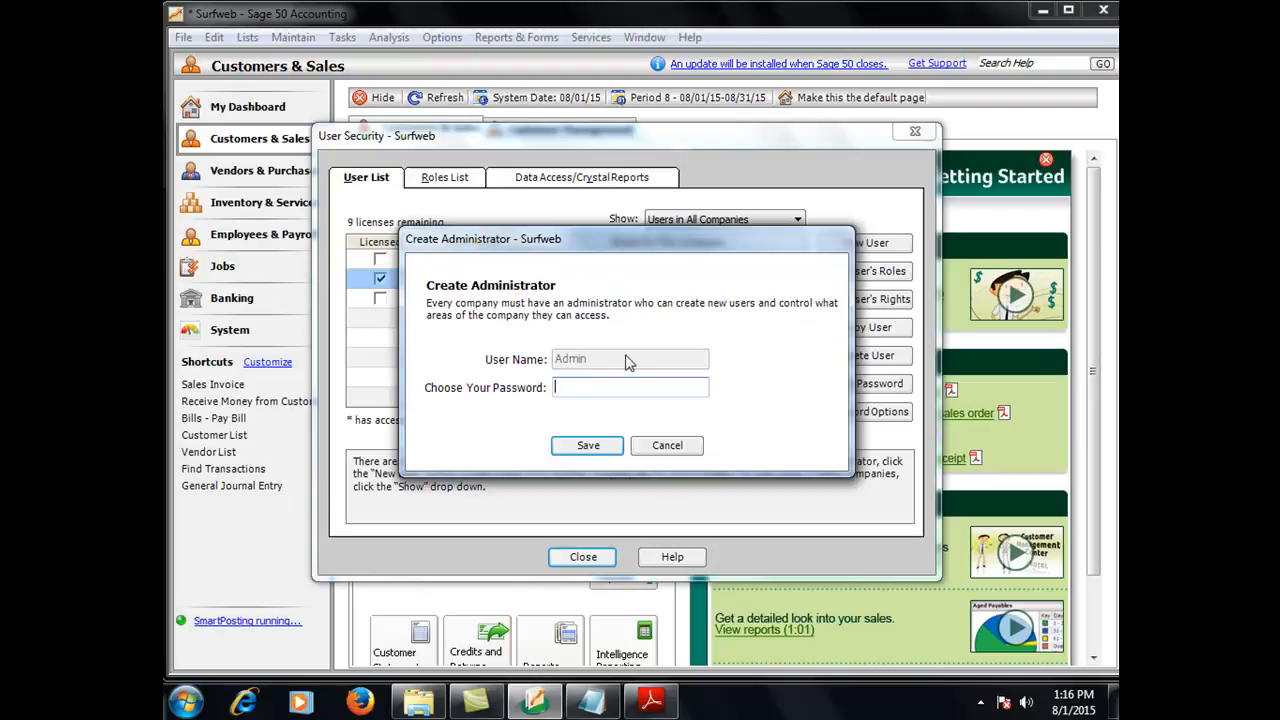
click(613, 390)
text(**********)
click(590, 447)
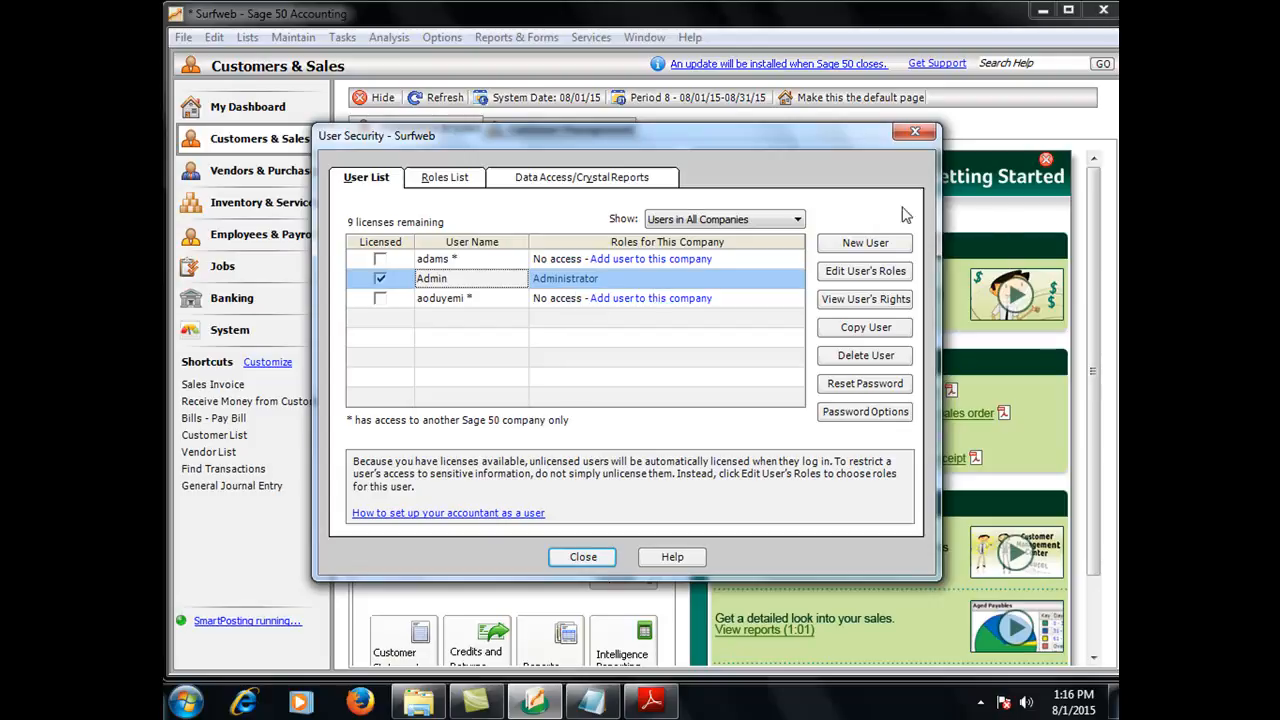
click(582, 557)
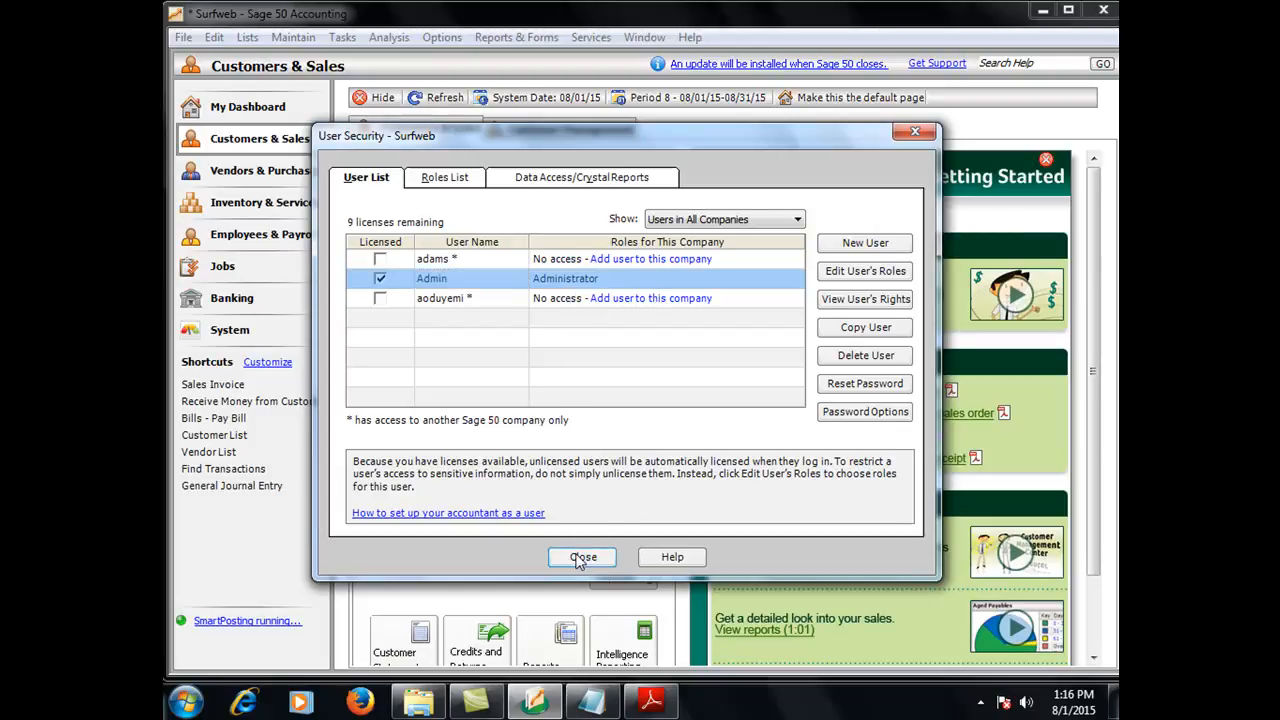
Reopen the Surfweb company without keeping the current session open
click(183, 39)
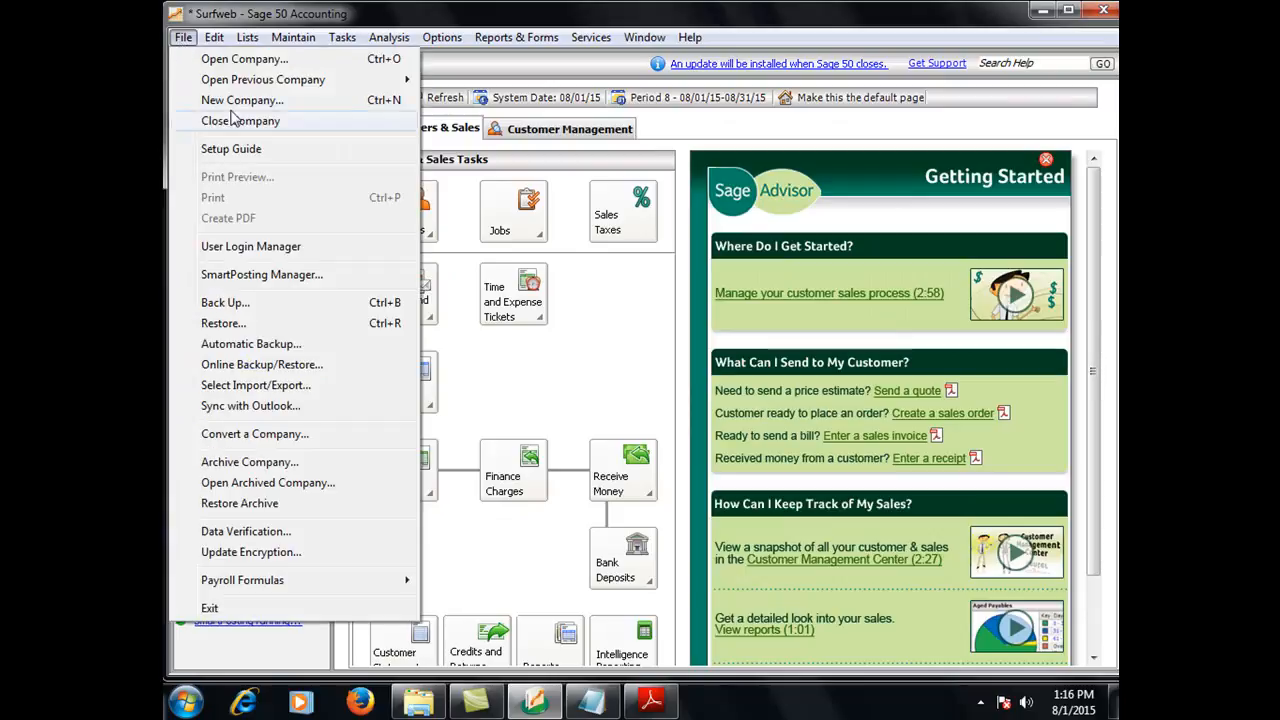
mouse_move(300, 80)
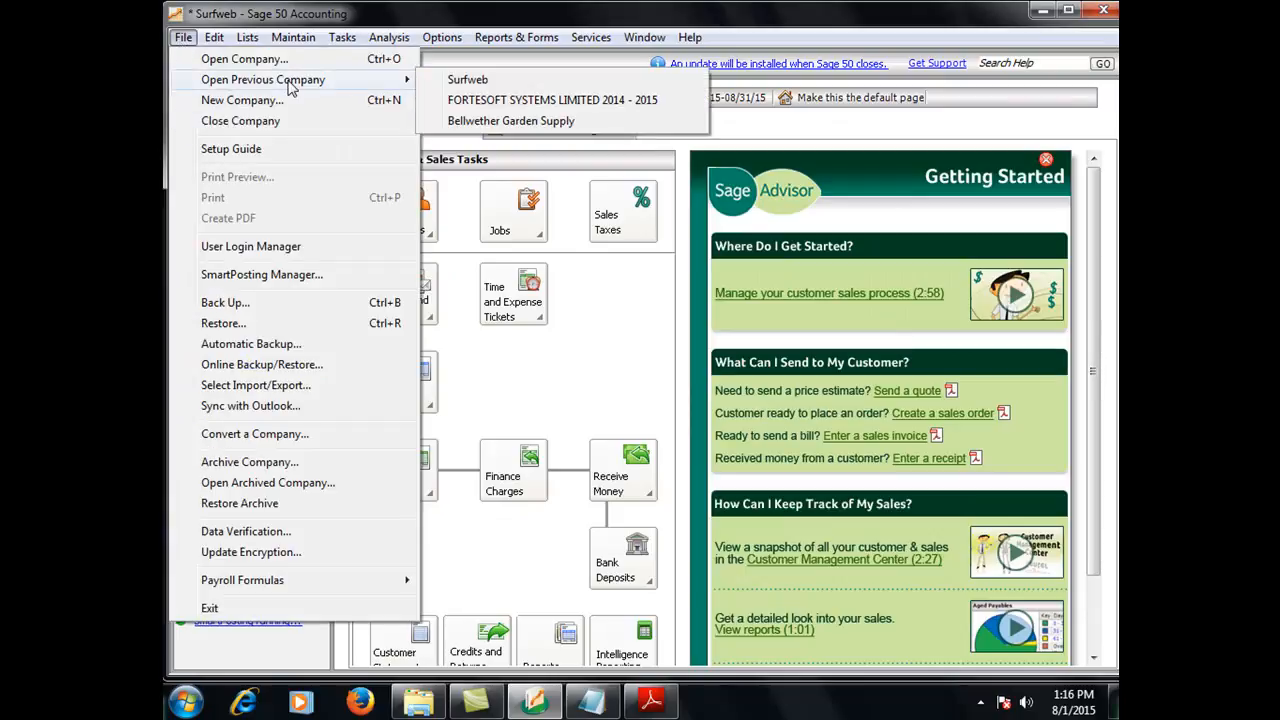
click(466, 82)
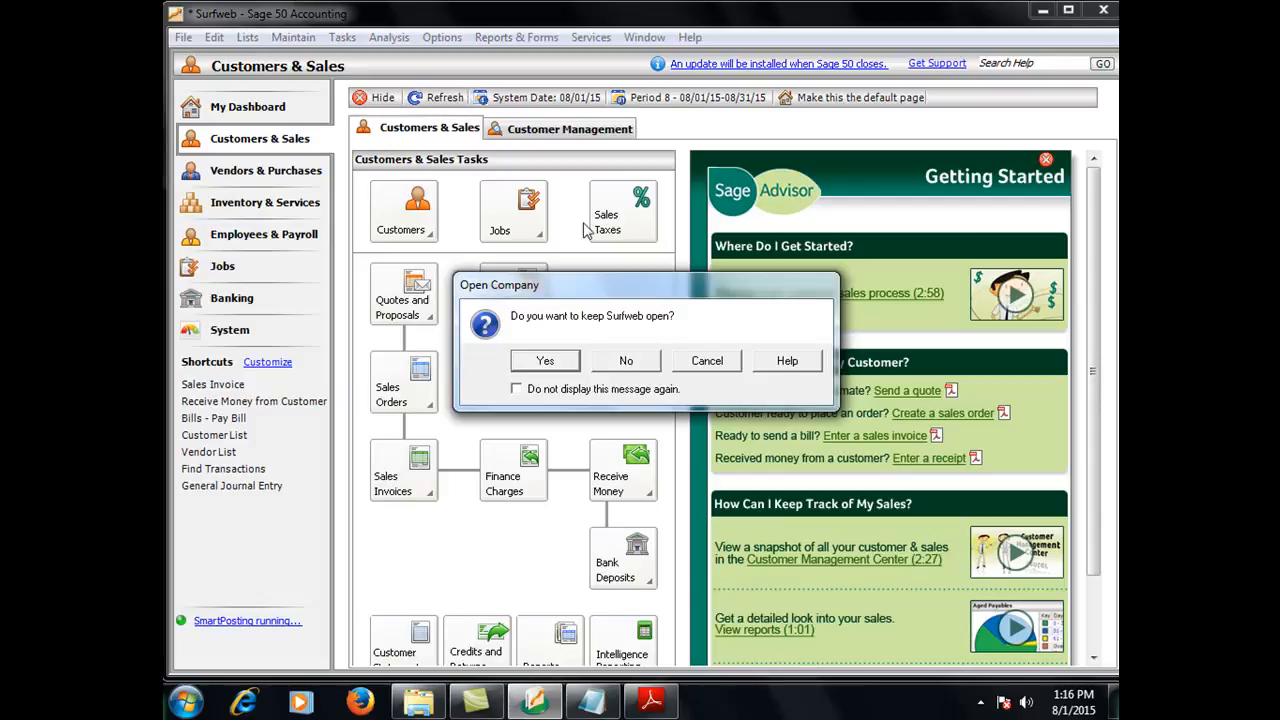
click(622, 364)
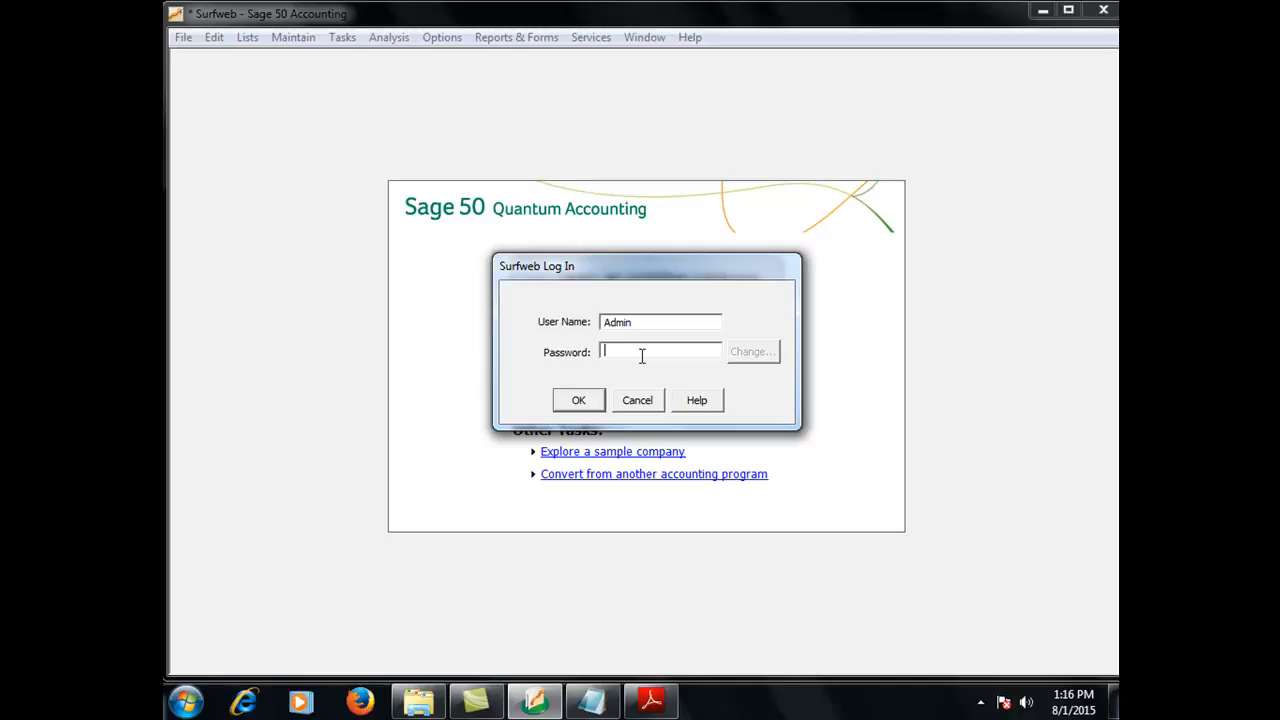
Log in as Admin with the administrator password
text(******)
click(585, 401)
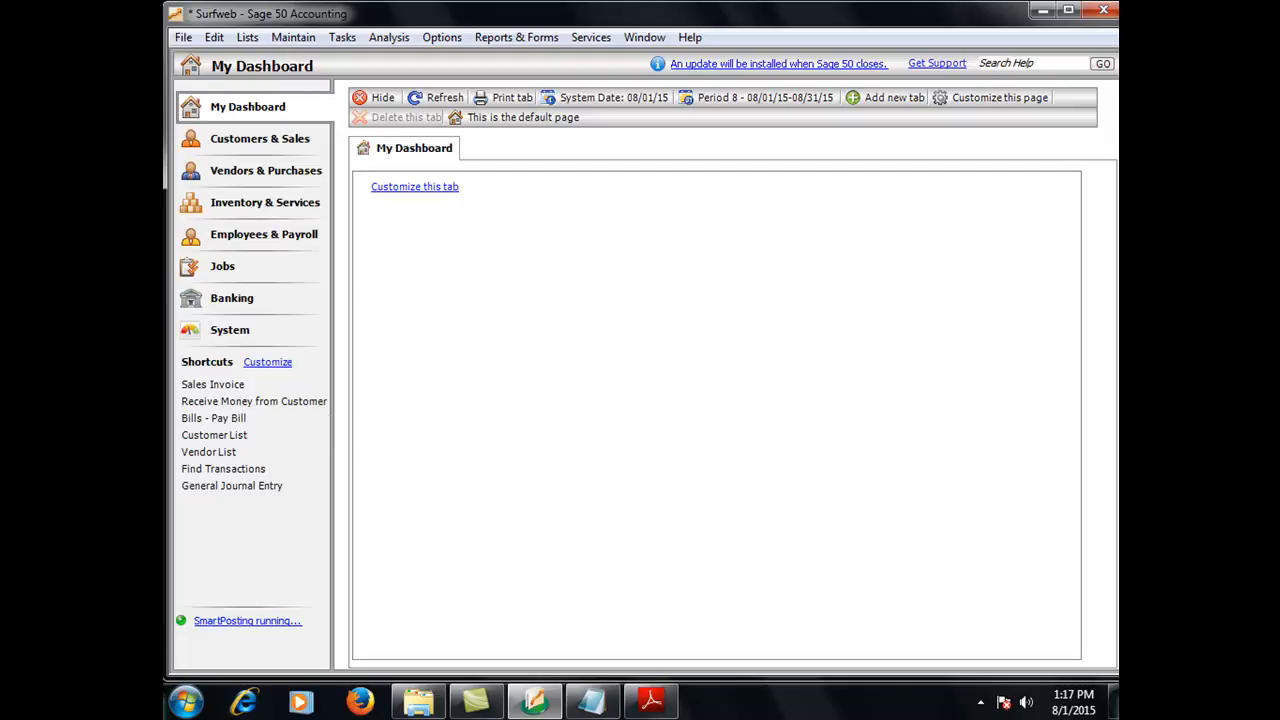
Open the user security setup again and start creating a new user
click(278, 42)
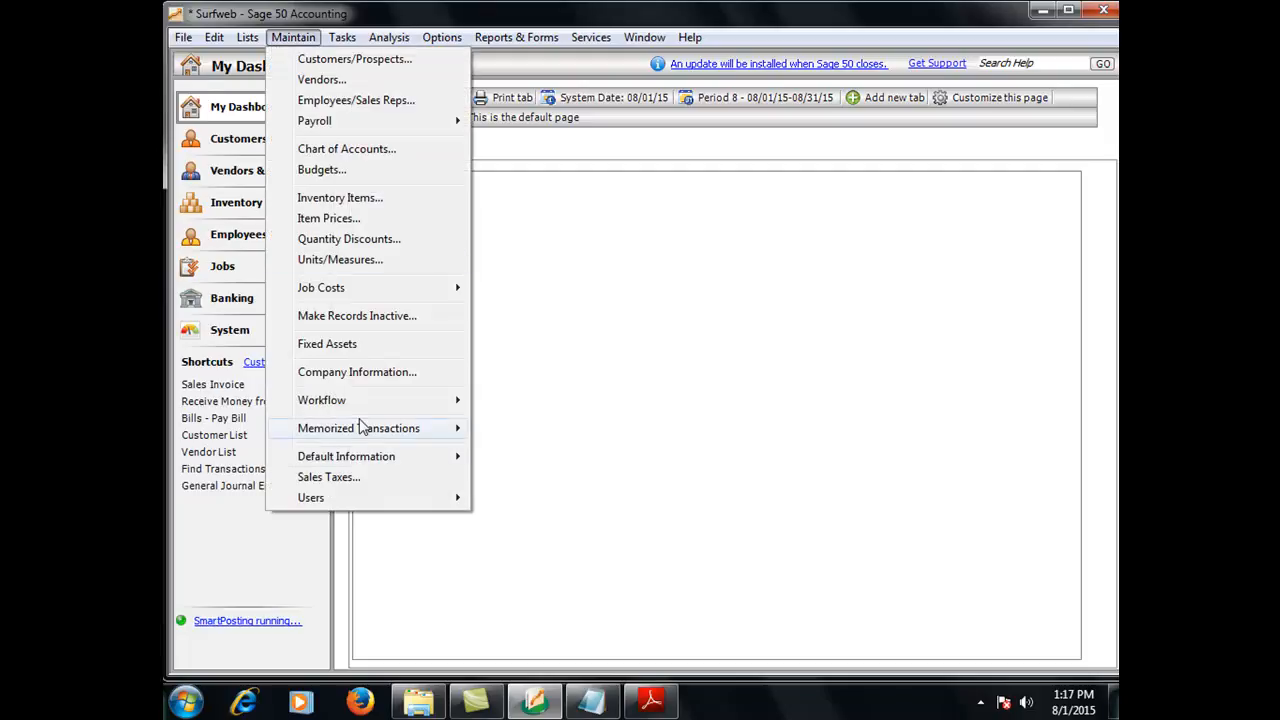
mouse_move(374, 503)
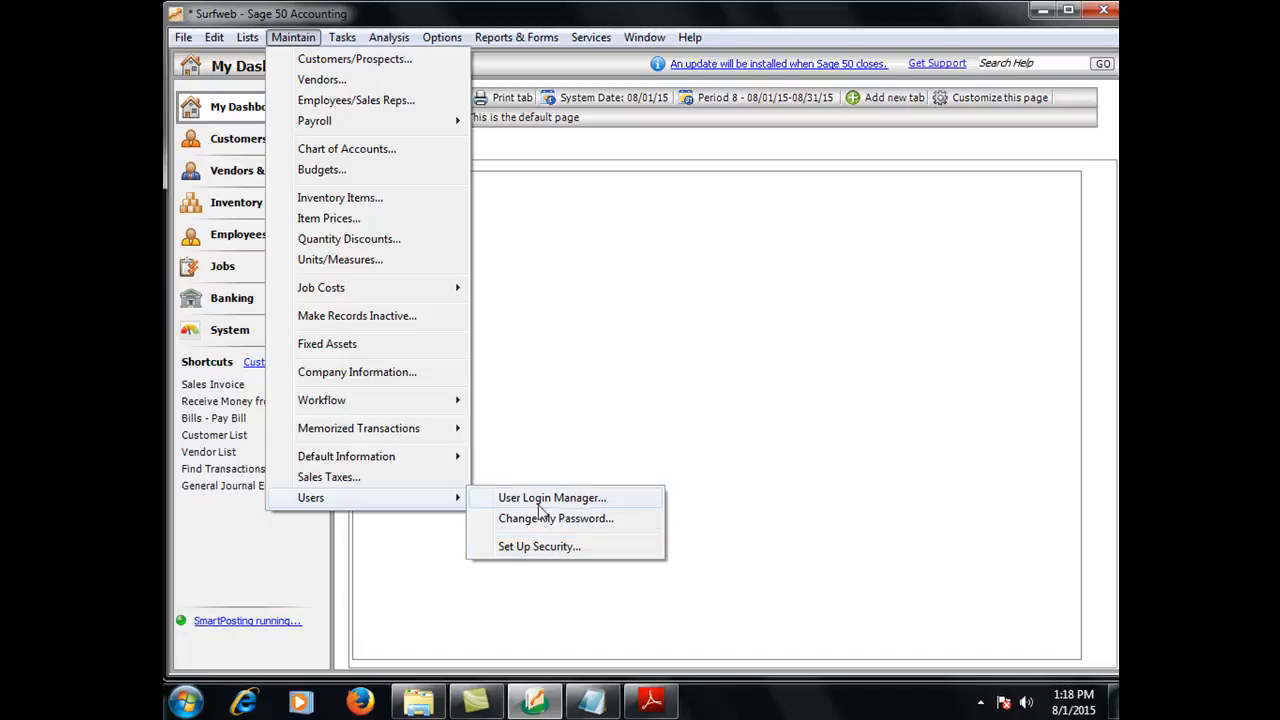
click(530, 552)
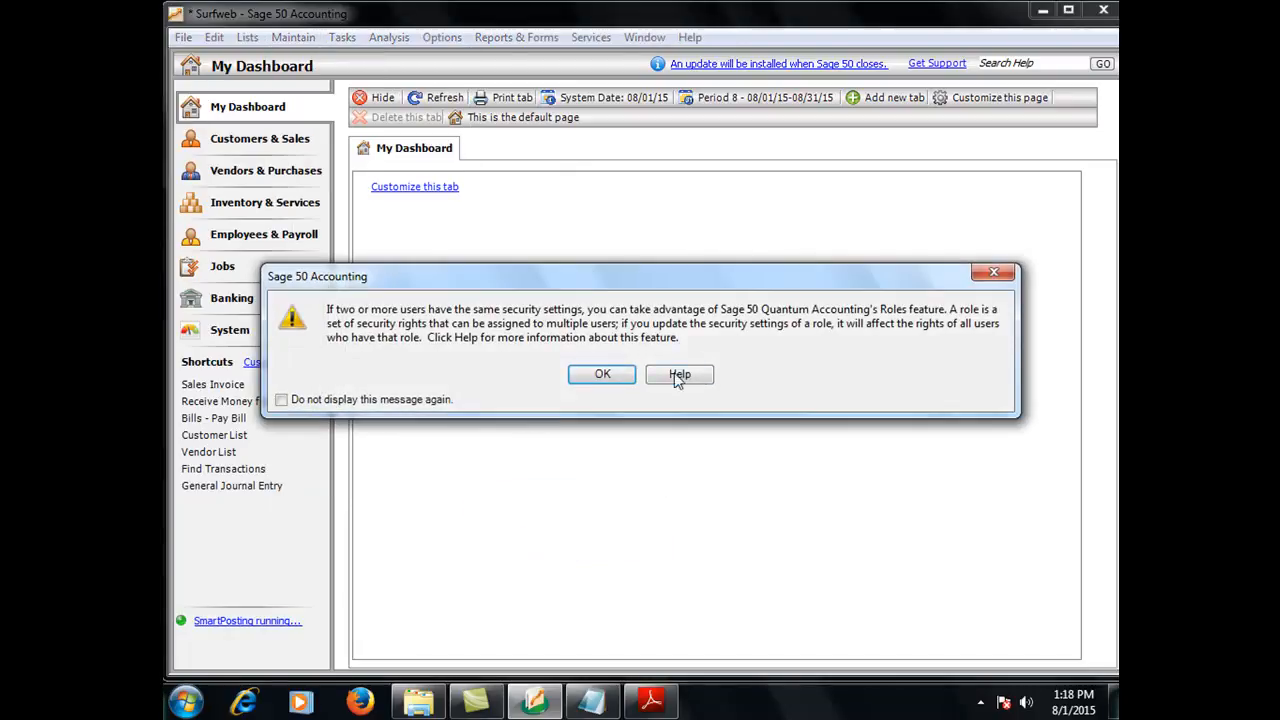
click(603, 376)
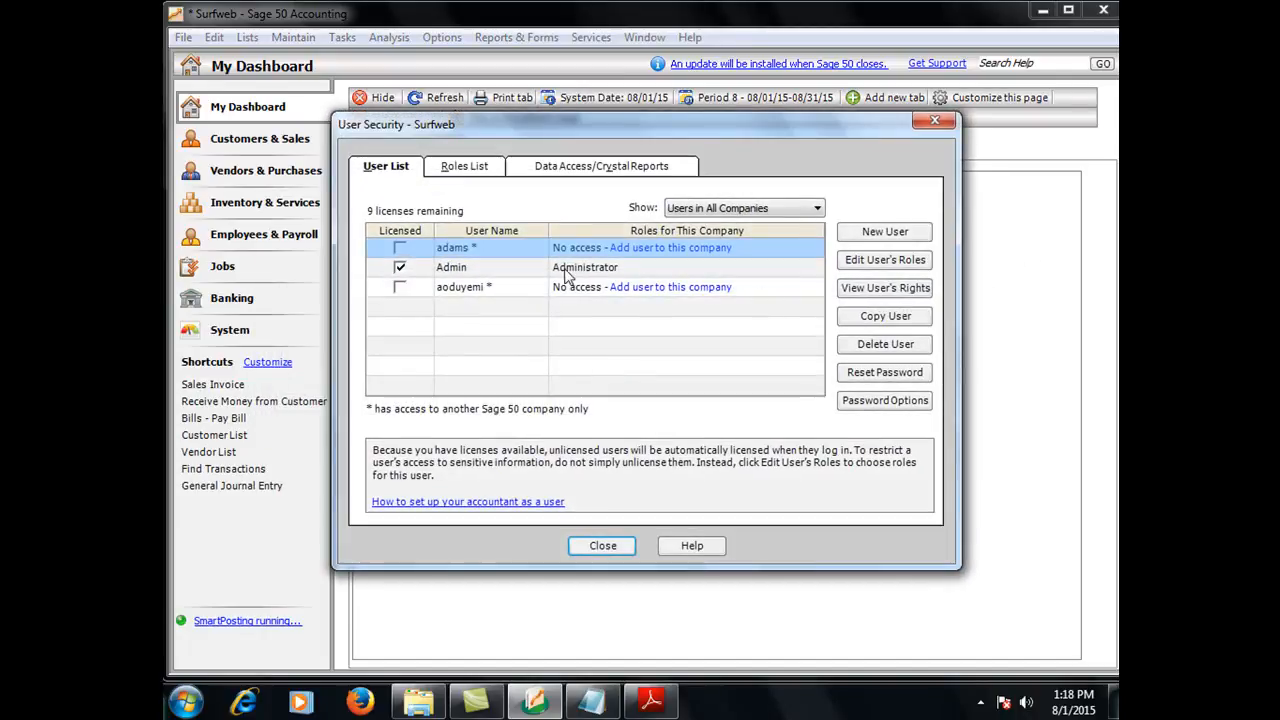
click(872, 233)
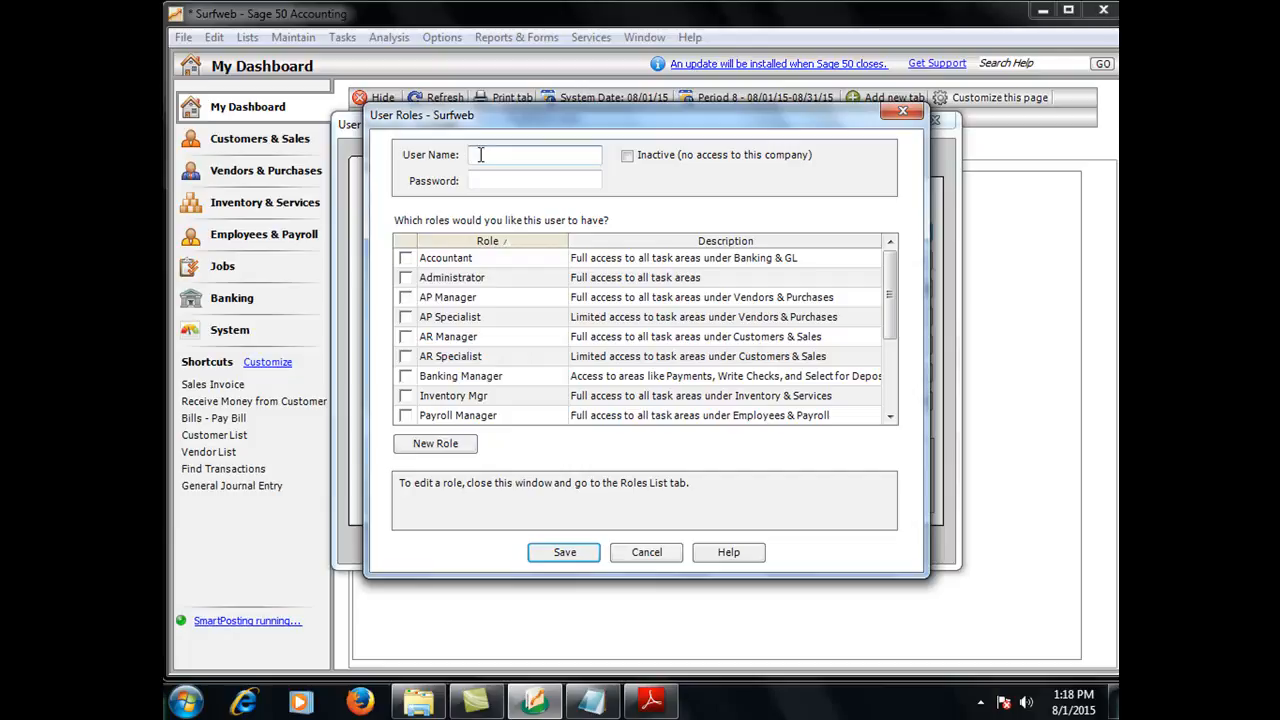
Enter Abiodun as the new user's name
text(abio)
text(du)
text(b)
text(n)
click(515, 179)
click(475, 155)
key(BackSpace)
text(A)
Enter a password for the new user
click(505, 181)
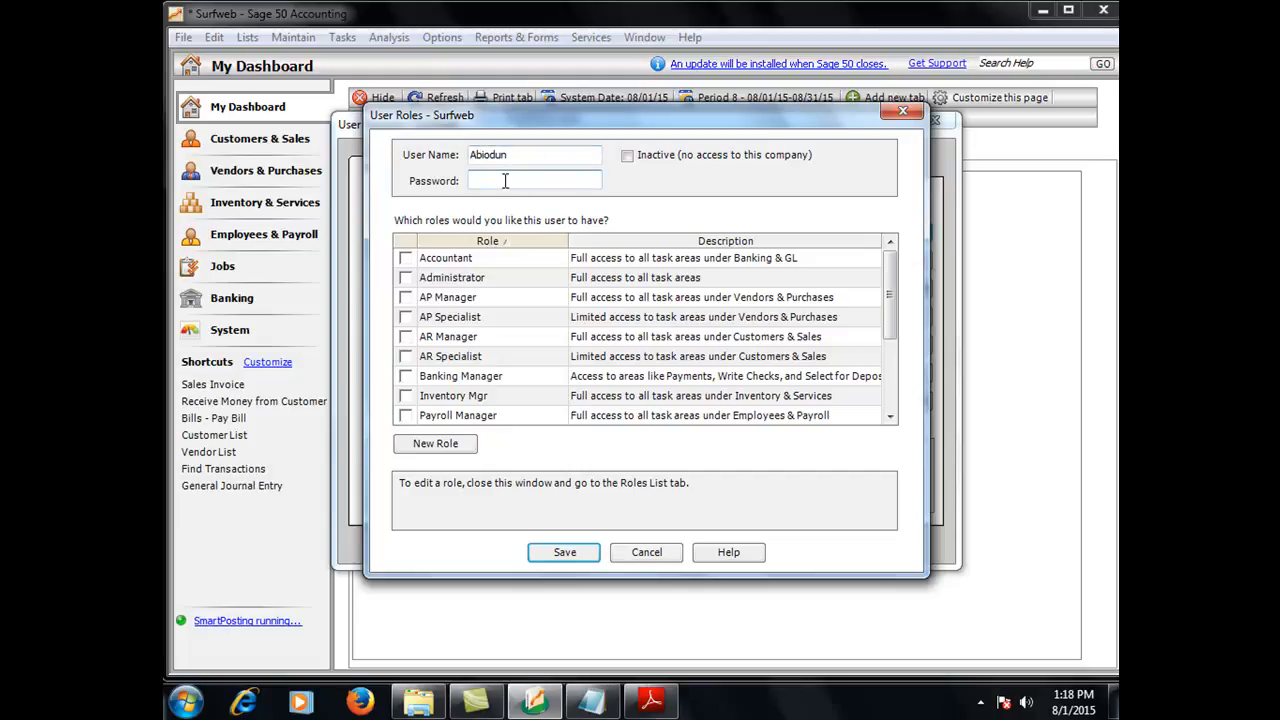
text(**********)
Tick and untick the View Only and Sales Rep roles for the new user
click(889, 408)
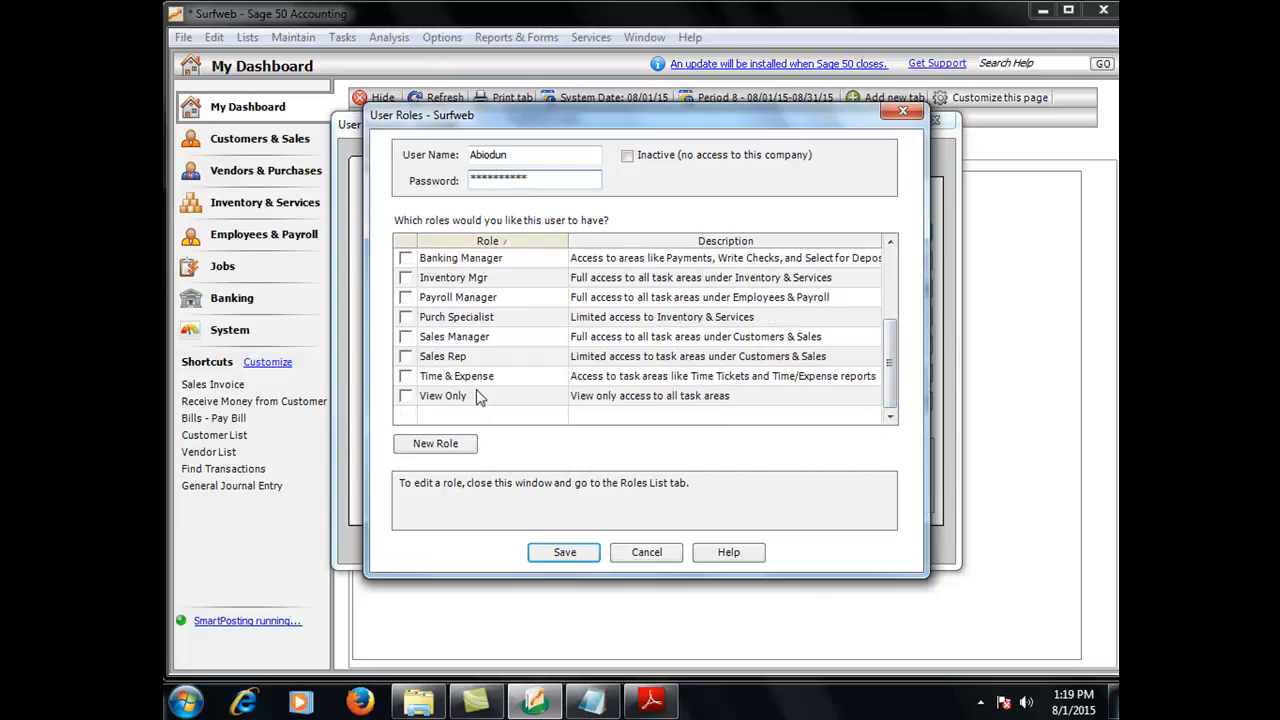
click(406, 398)
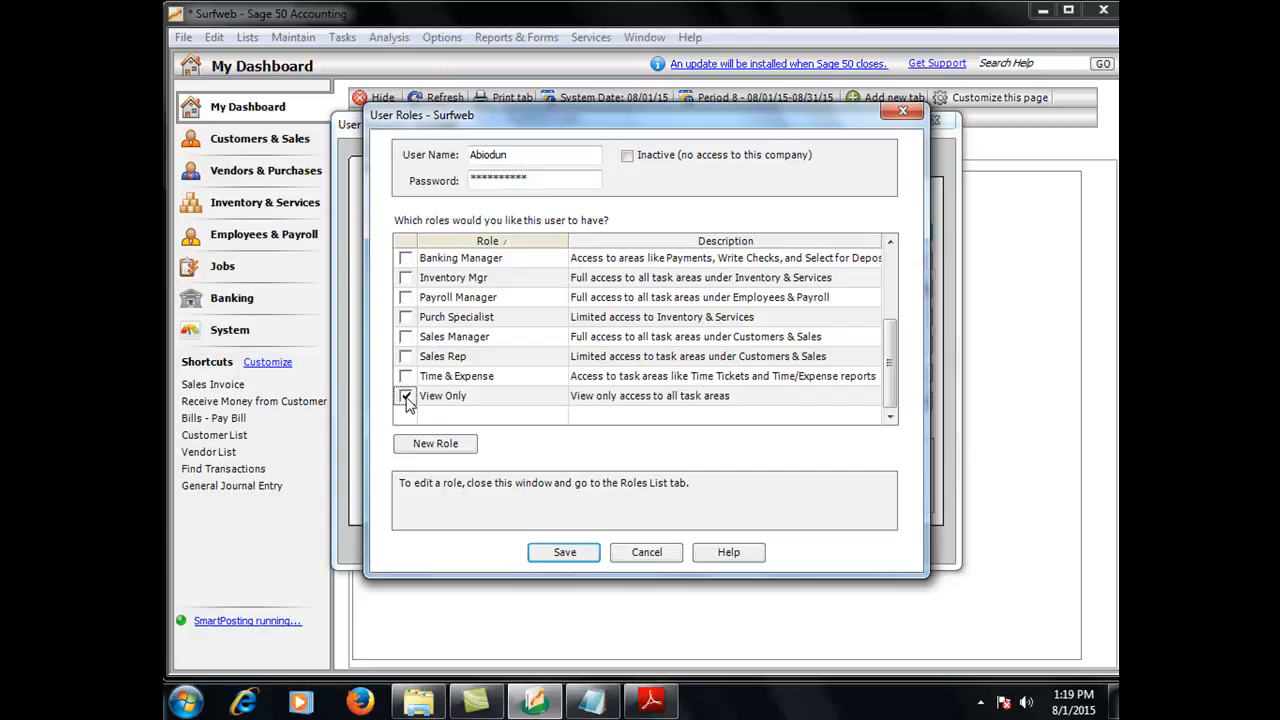
click(406, 397)
click(408, 360)
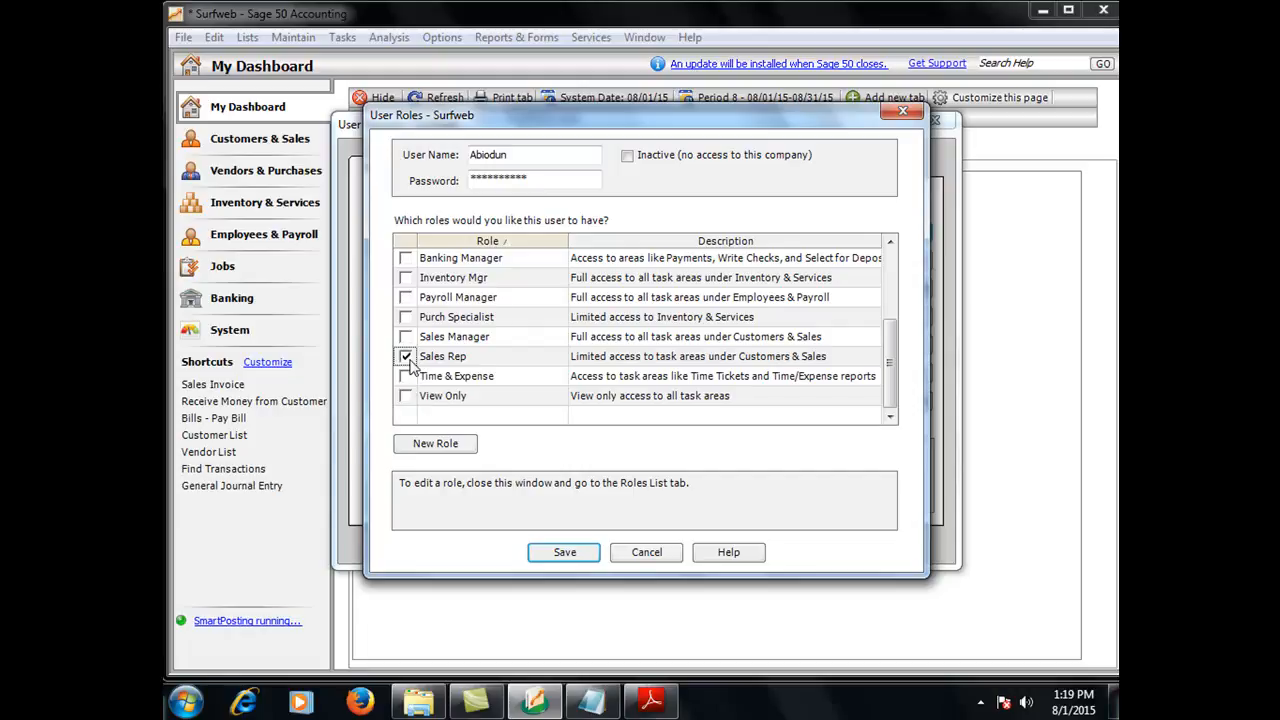
click(407, 358)
click(890, 243)
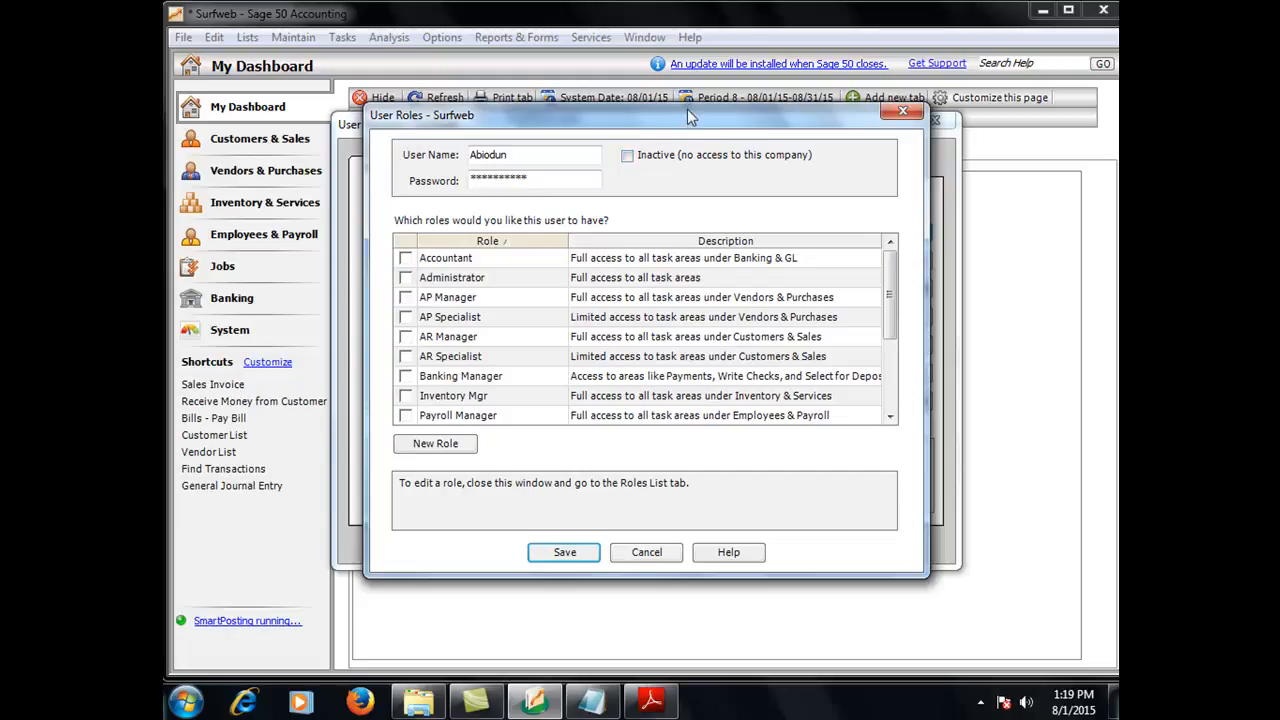
click(435, 444)
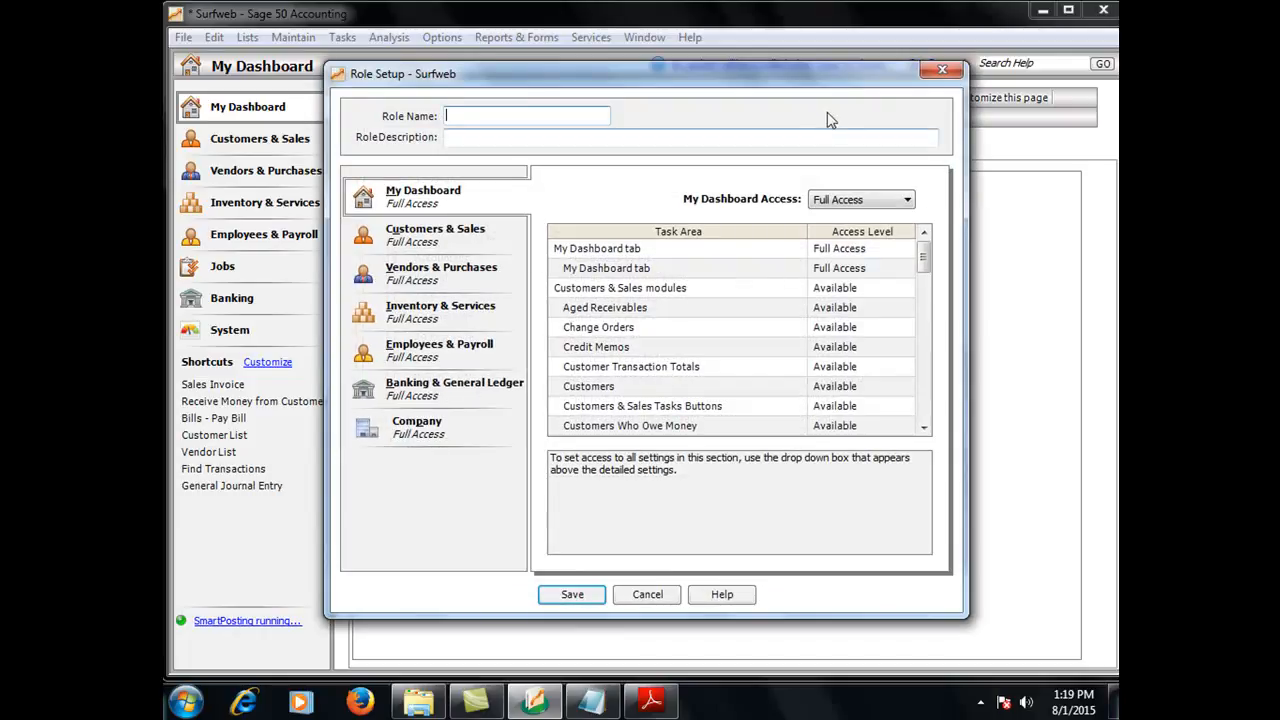
click(950, 72)
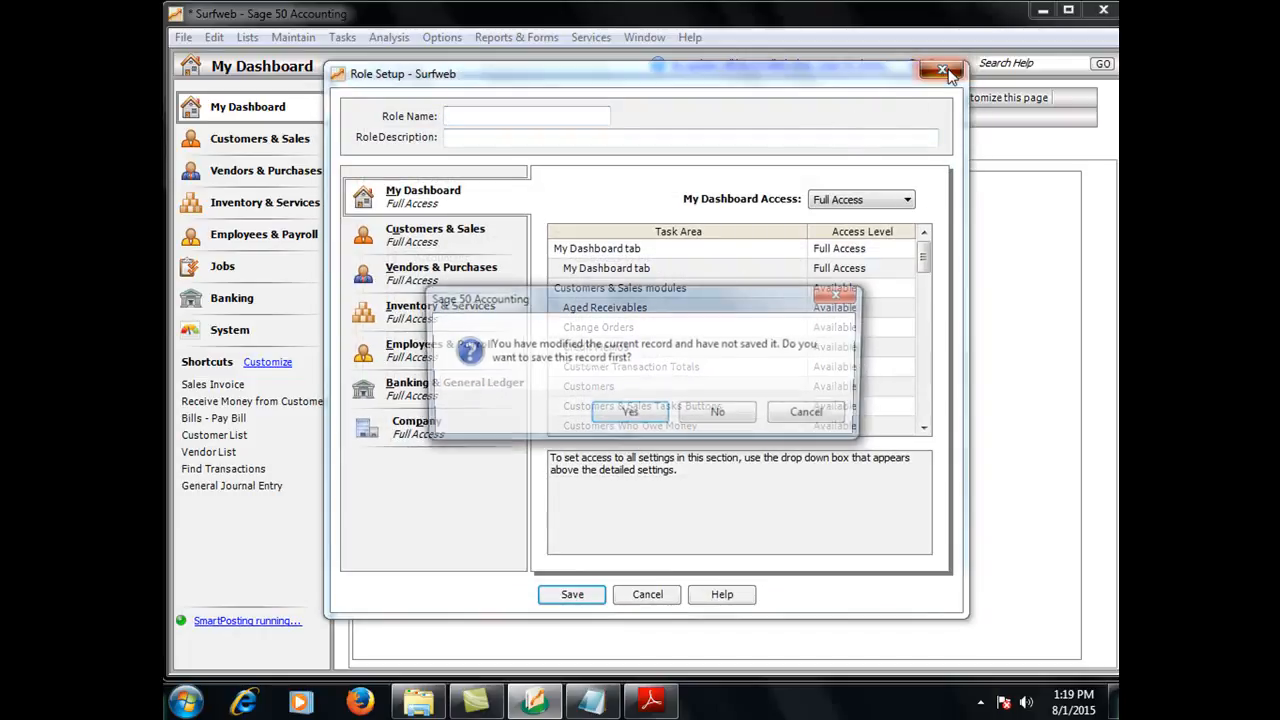
click(731, 414)
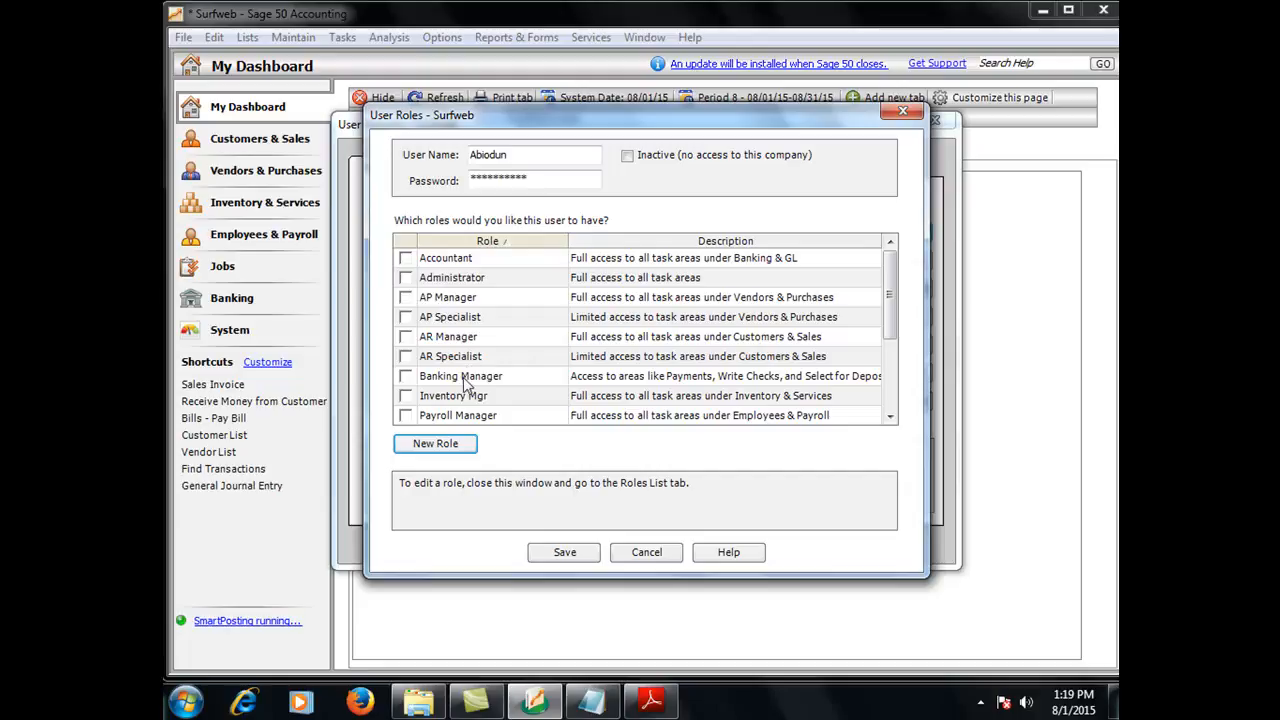
Assign the Sales Manager role to the new user
click(889, 417)
click(889, 417)
click(889, 417)
click(889, 417)
click(889, 417)
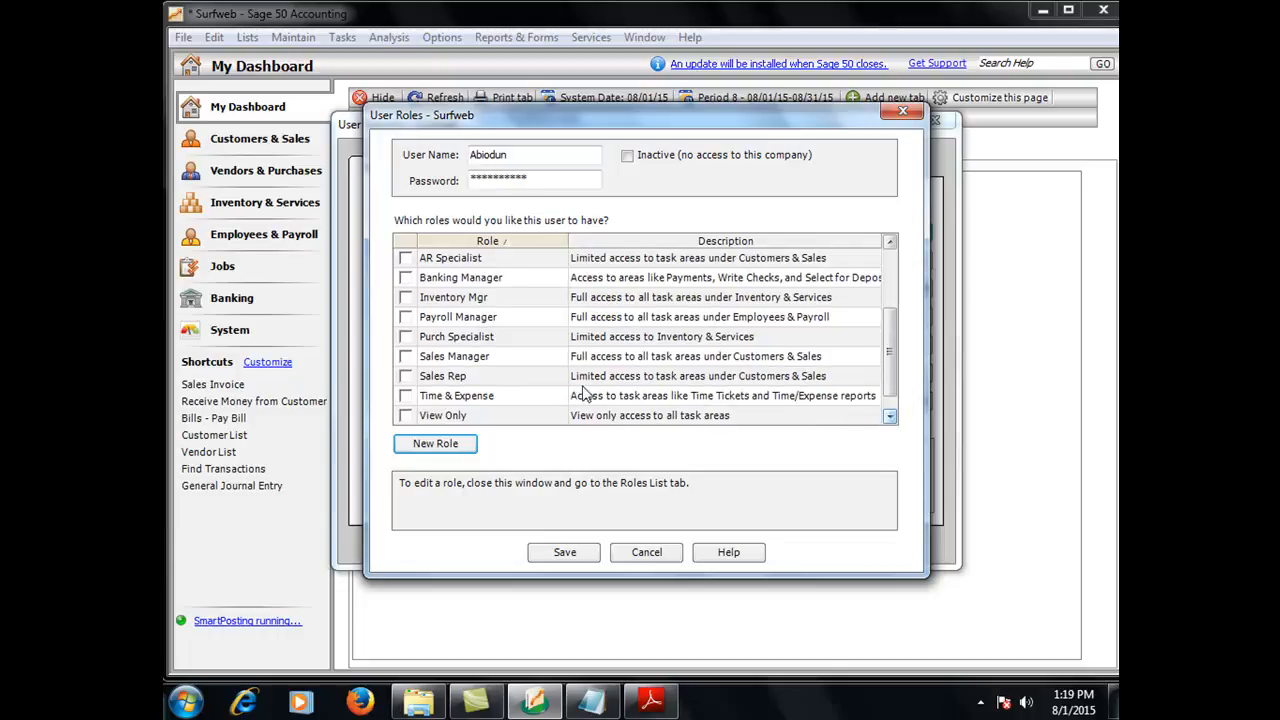
click(405, 358)
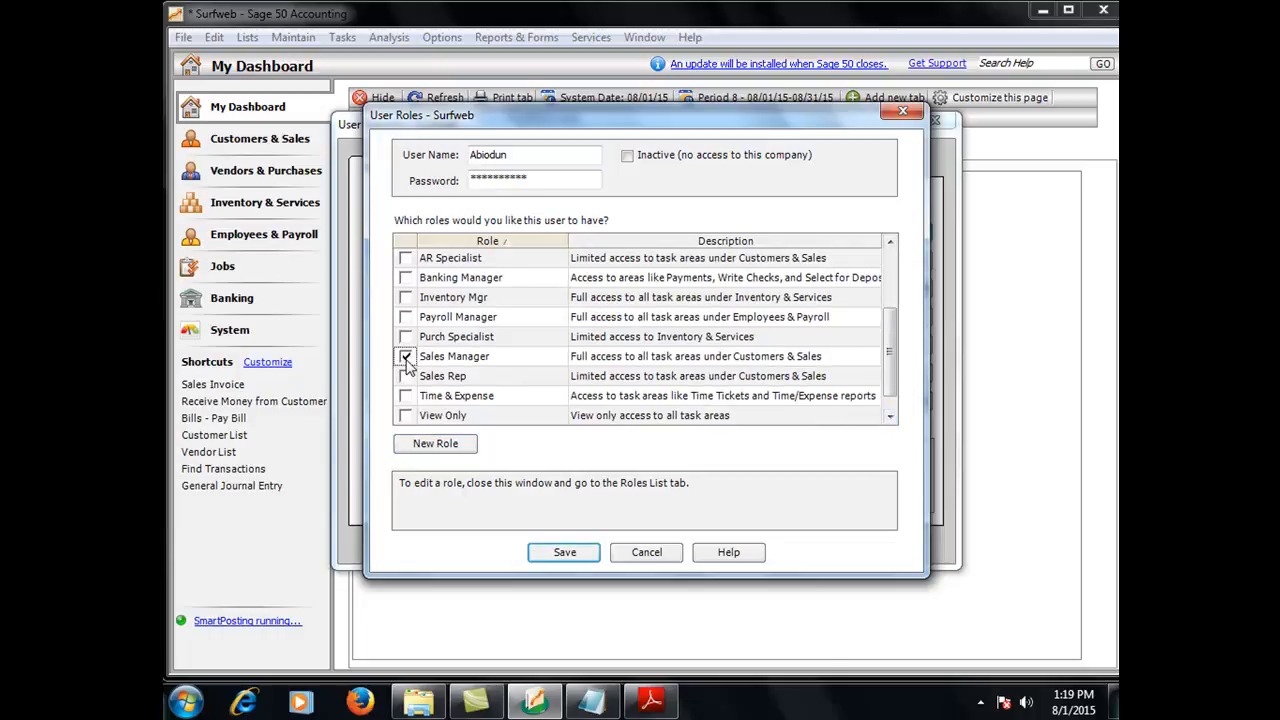
Start a new role and set its Vendors & Purchases access to No Access
click(446, 450)
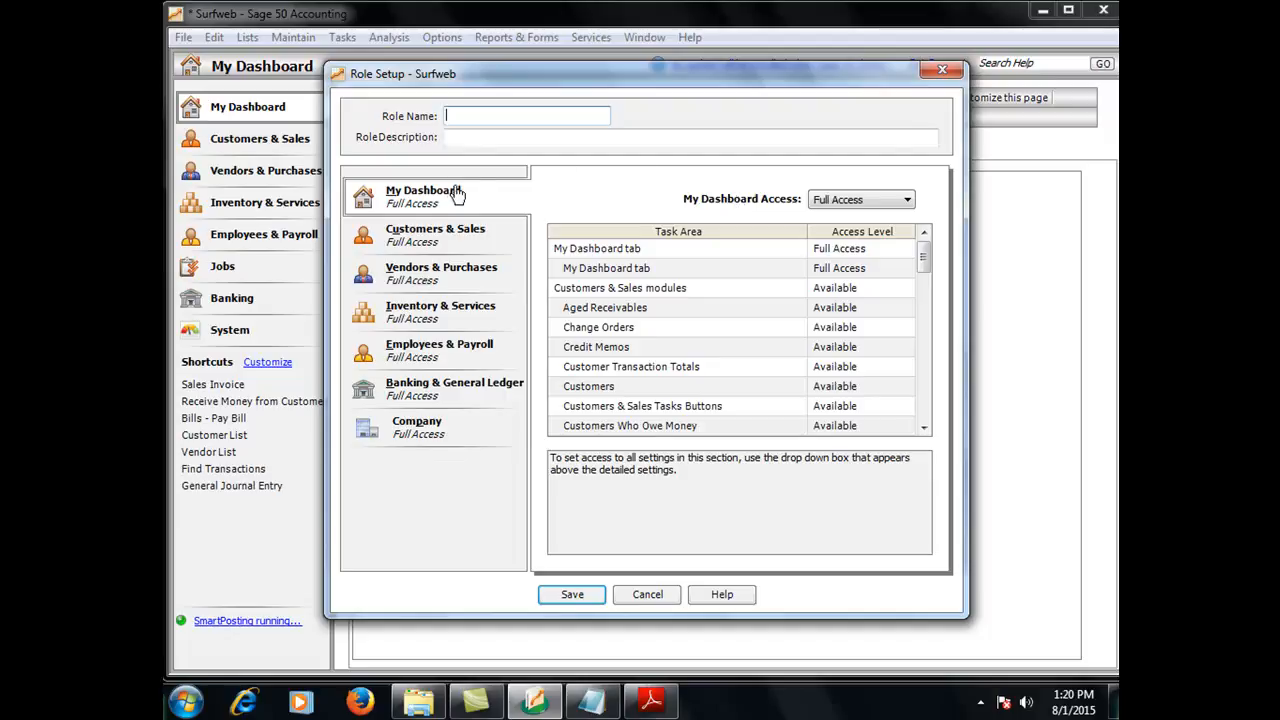
click(437, 238)
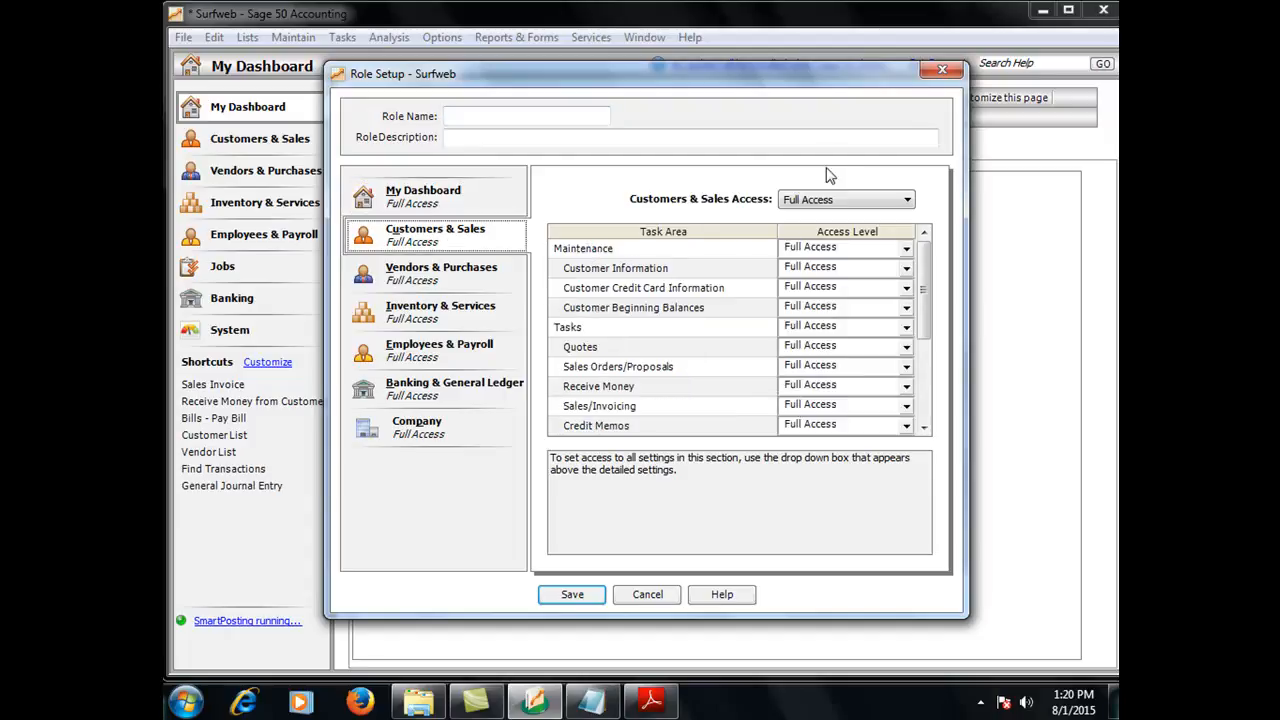
click(465, 276)
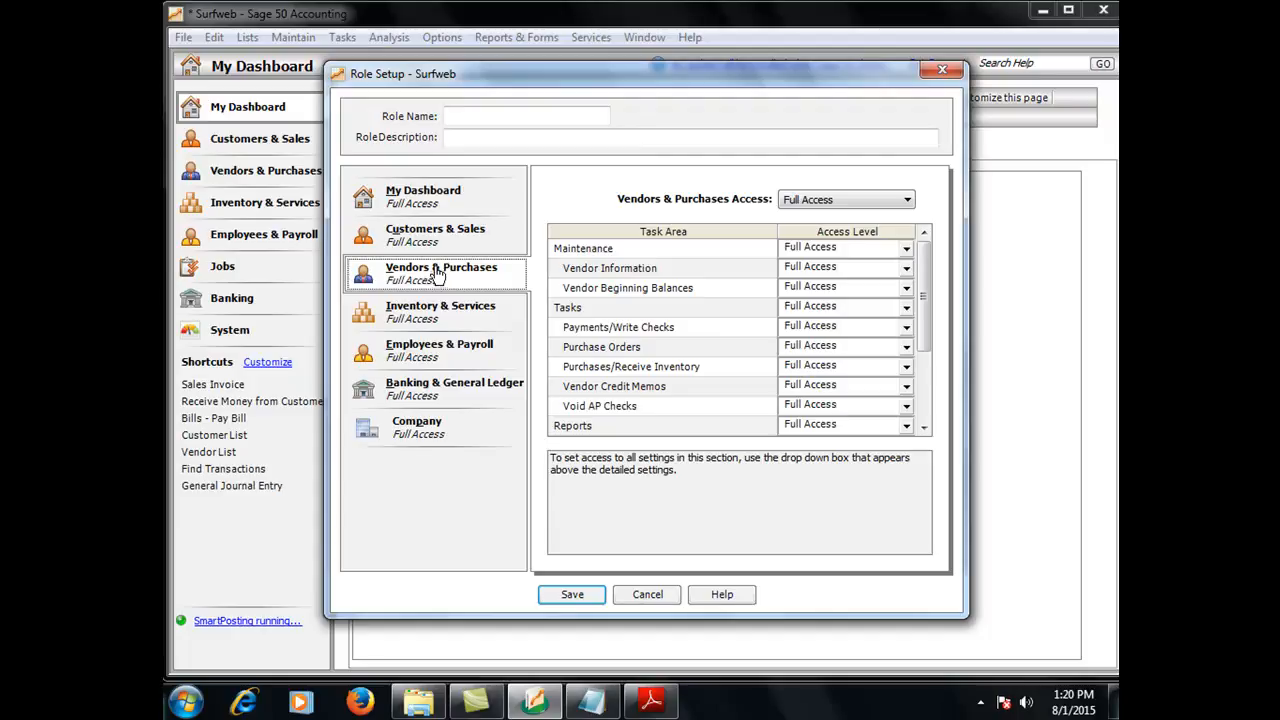
click(876, 199)
click(838, 223)
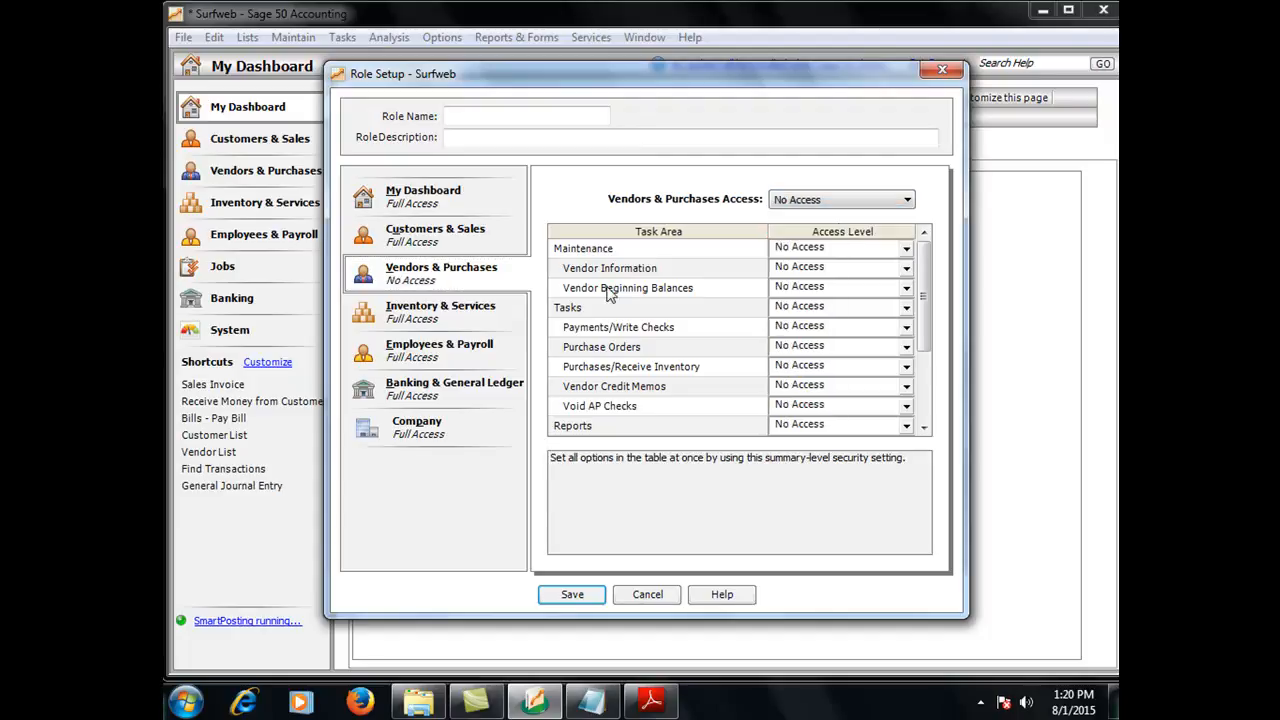
Set the role's Inventory & Services and Employees & Payroll access to No Access
click(466, 317)
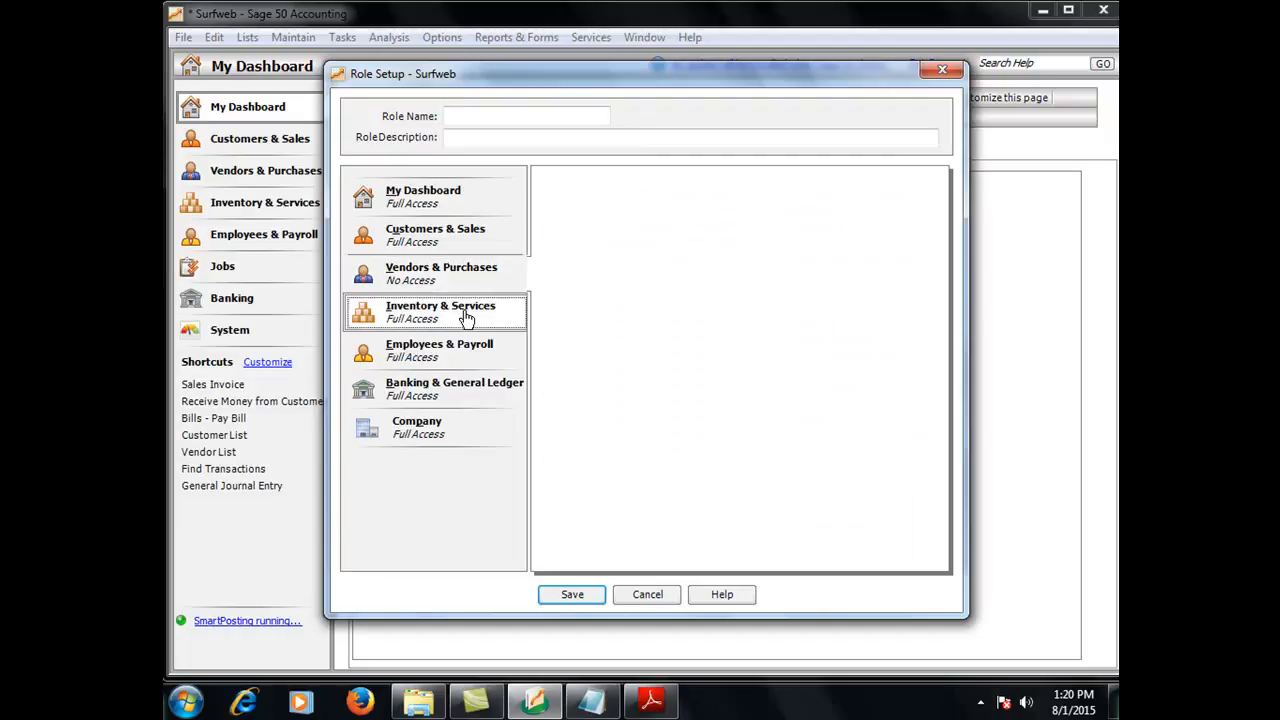
click(828, 205)
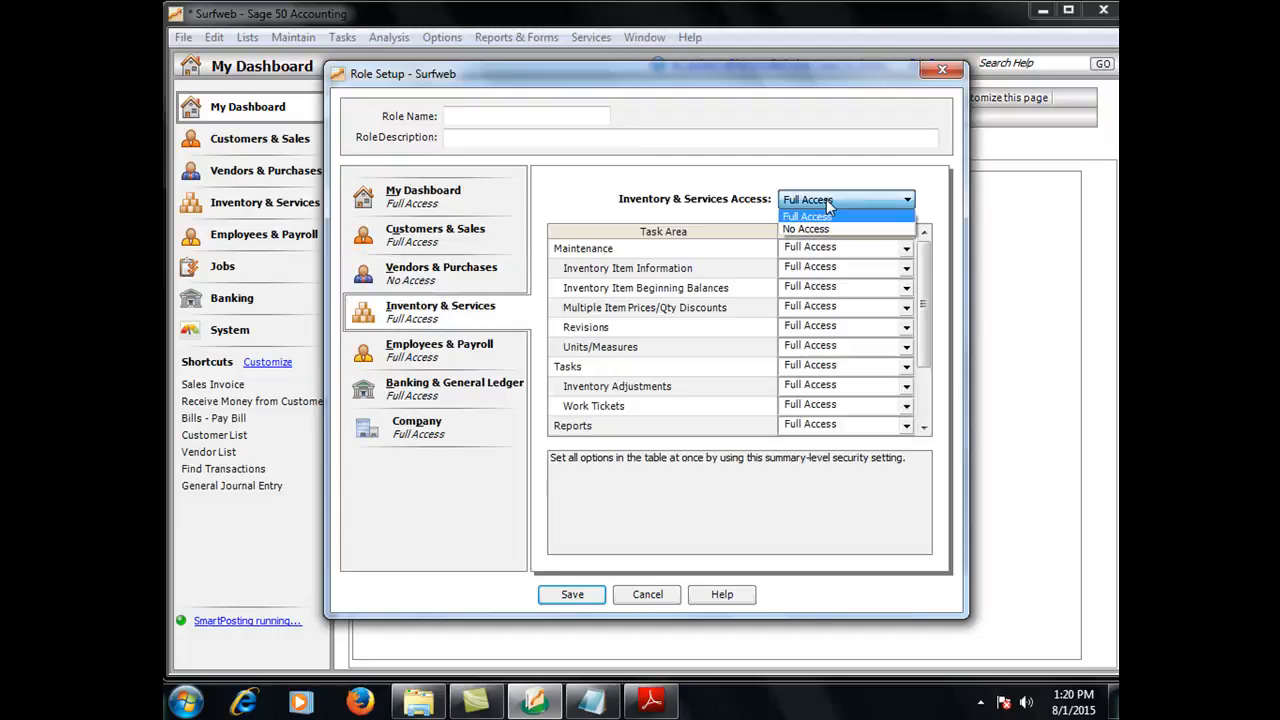
click(809, 226)
click(457, 364)
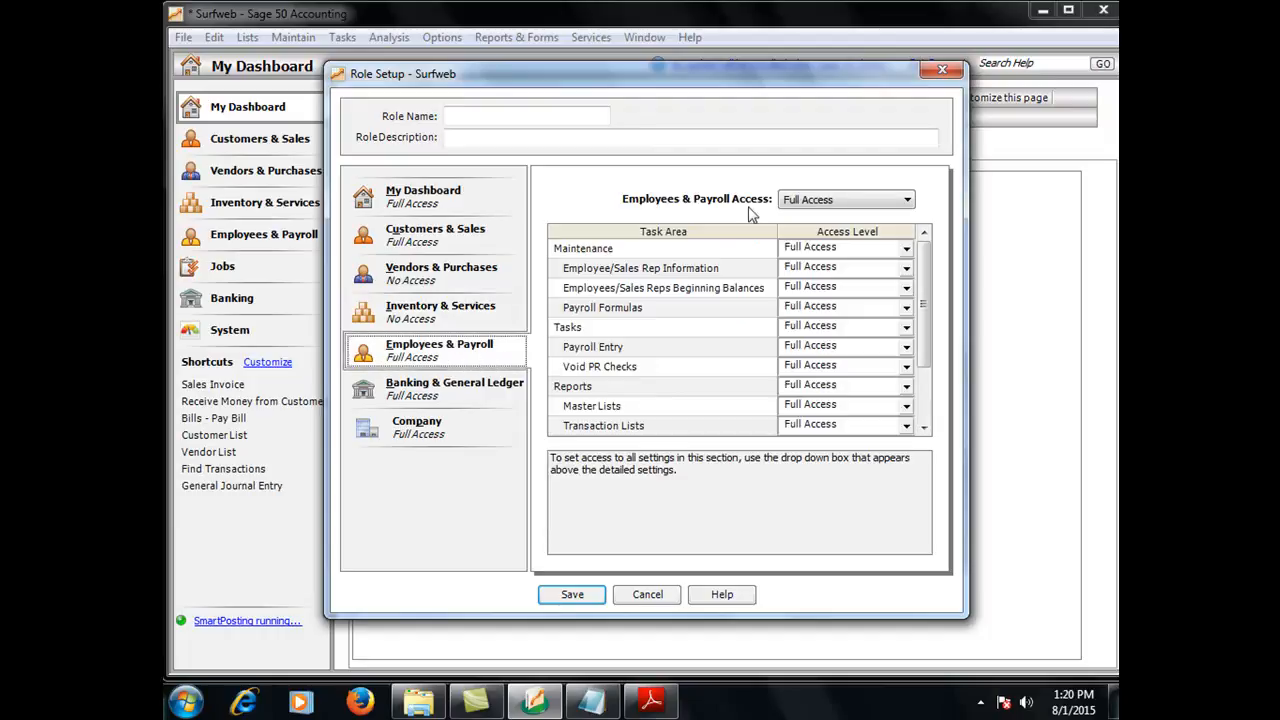
click(821, 199)
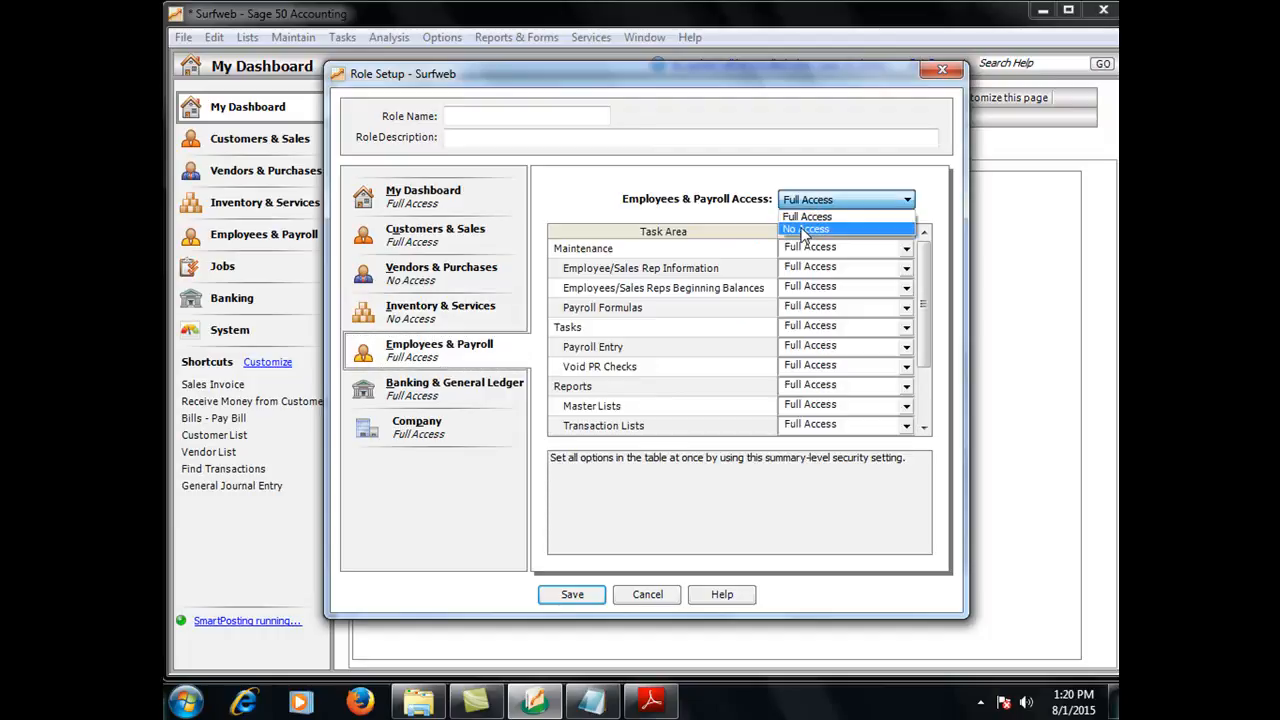
click(806, 230)
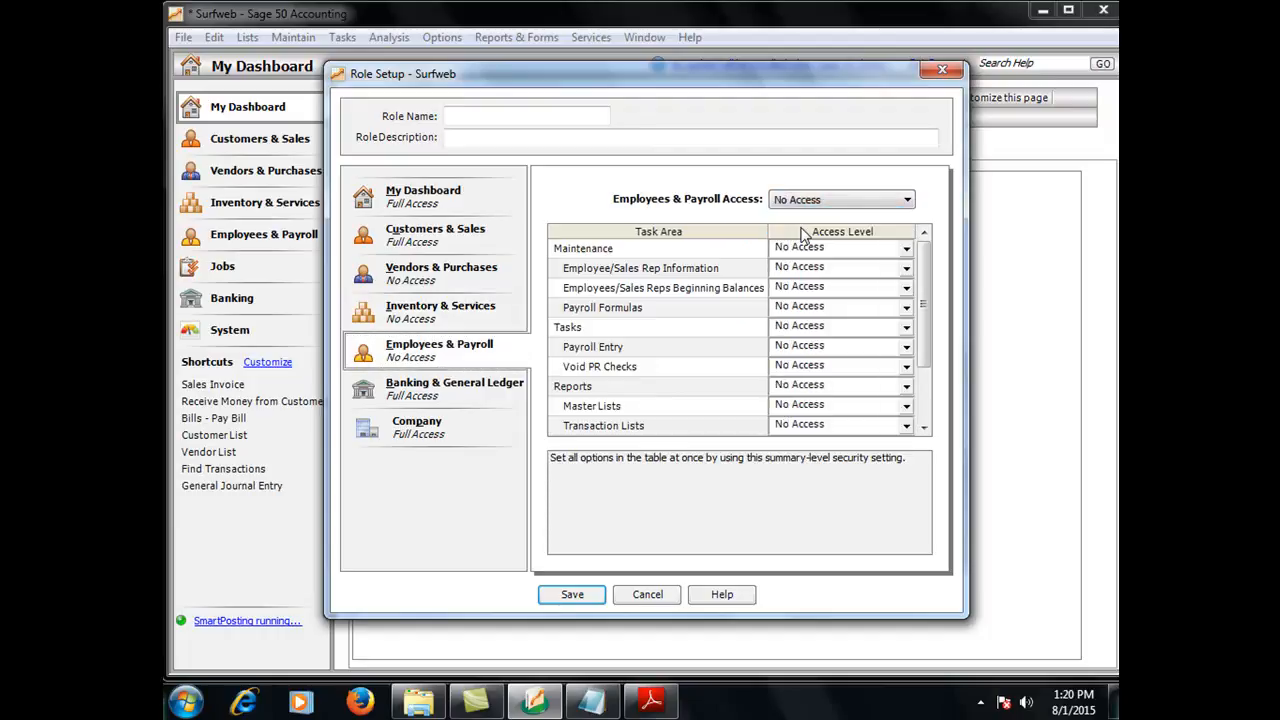
Set the role's Banking & General Ledger and Company access to No Access
click(463, 393)
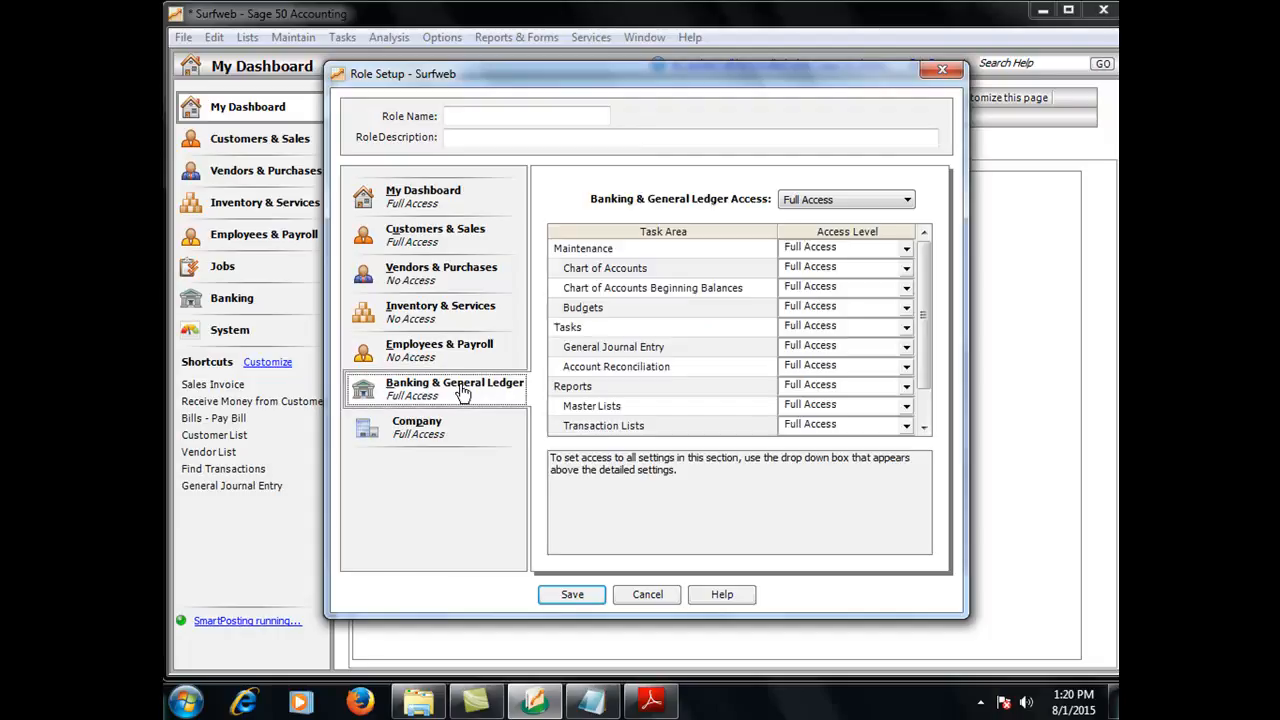
click(840, 200)
click(818, 229)
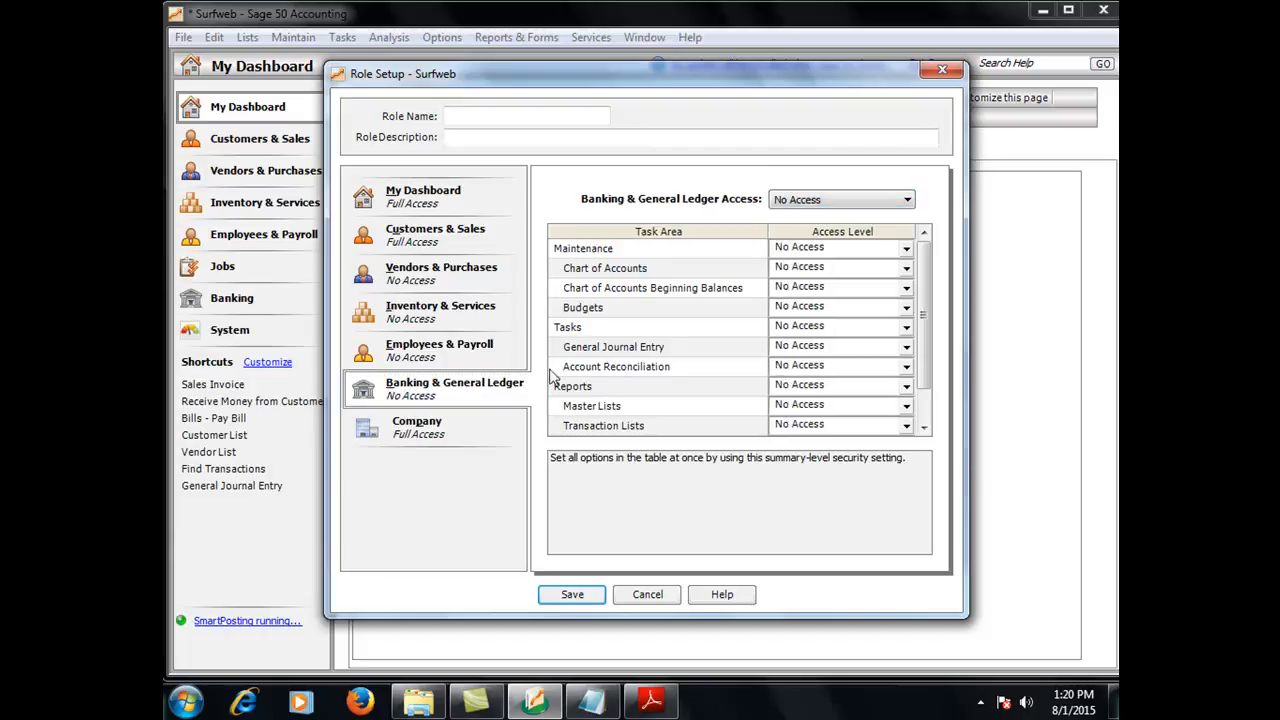
click(447, 428)
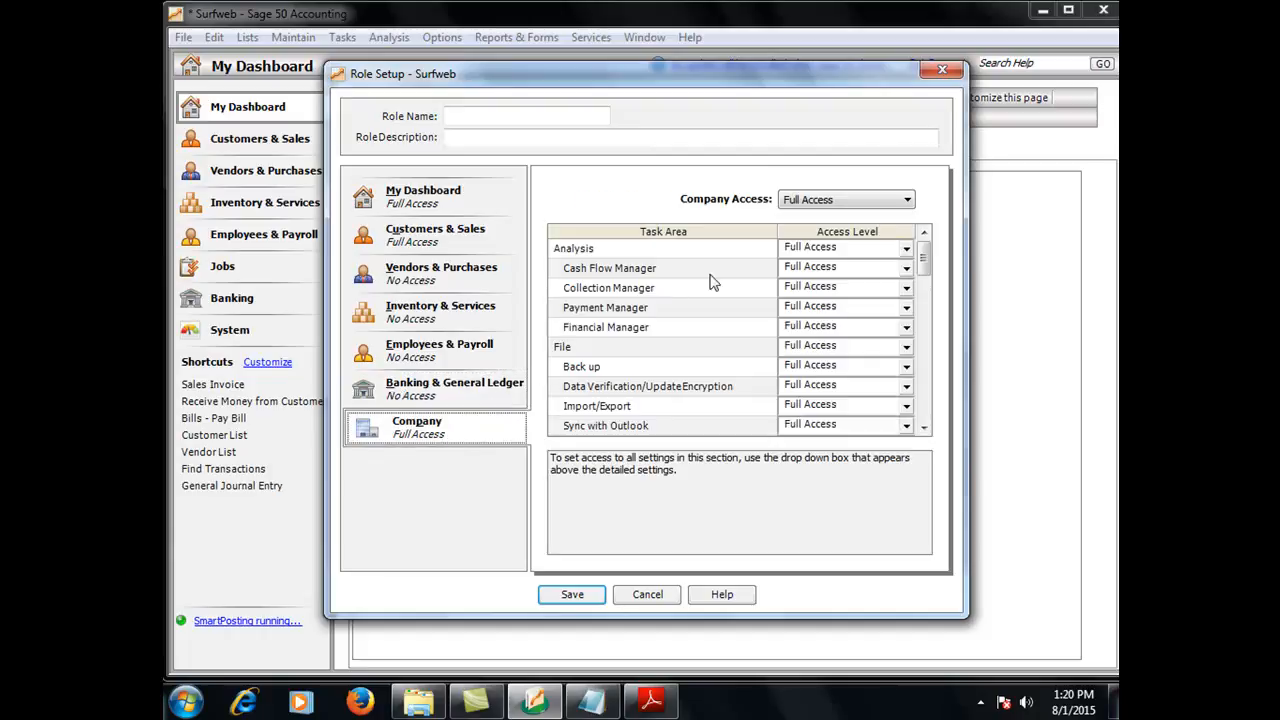
click(852, 205)
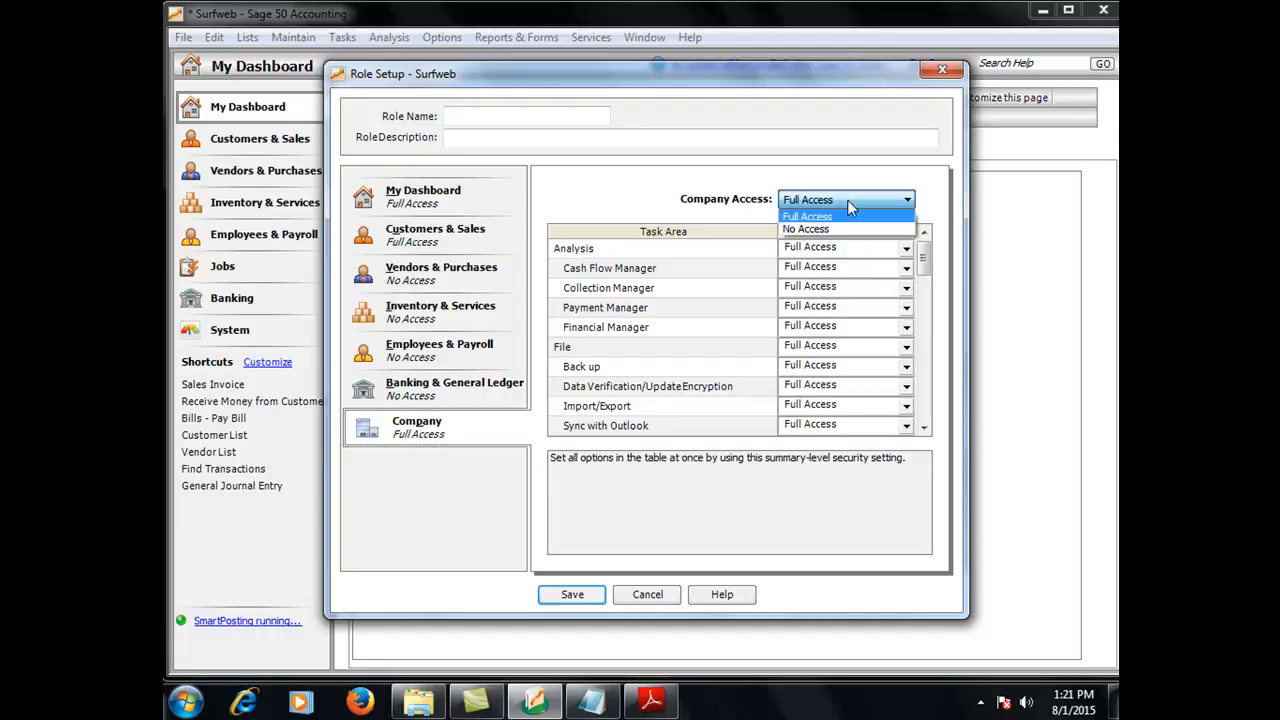
click(828, 238)
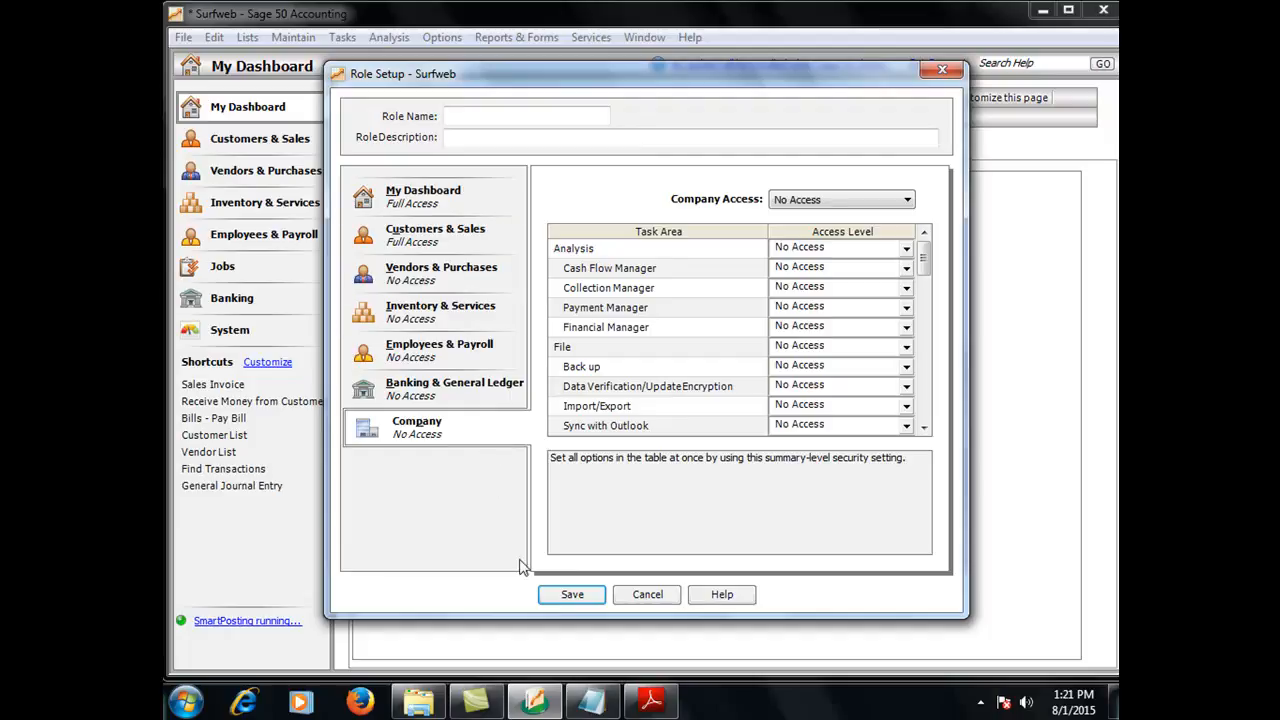
Name the role Sales manager with description AbiodunPriviledge and try to save it
click(557, 596)
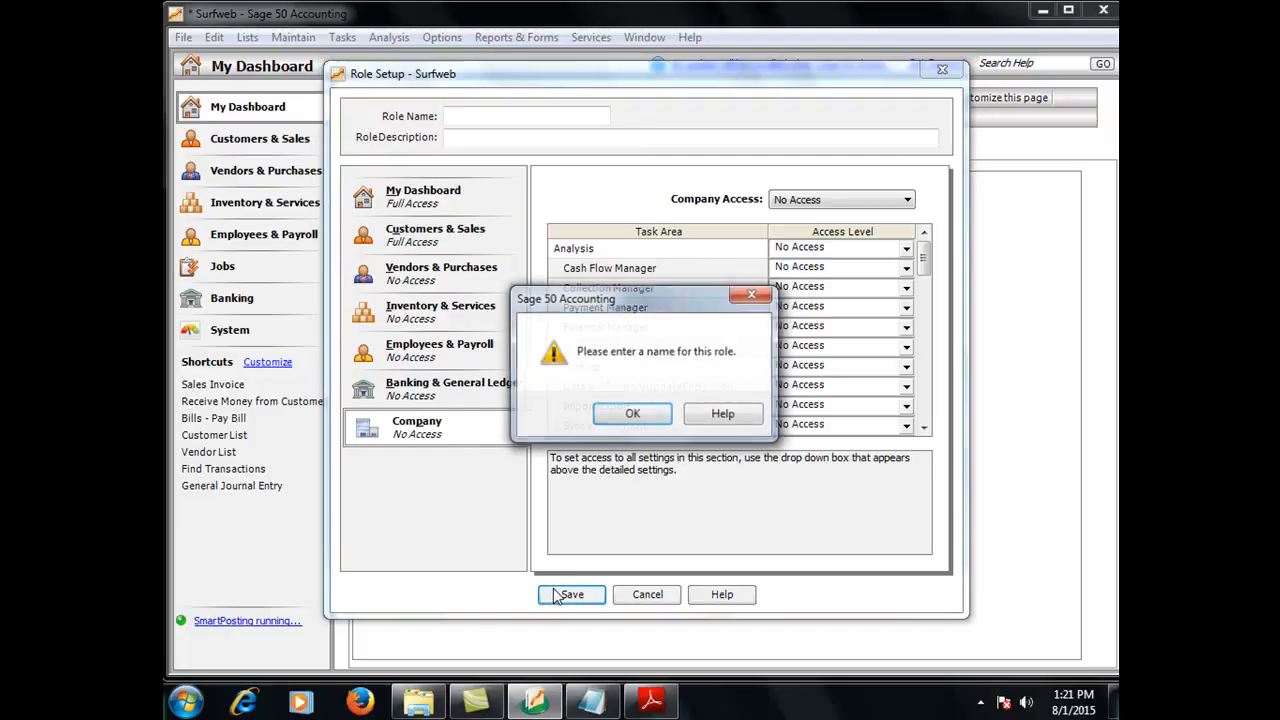
click(638, 415)
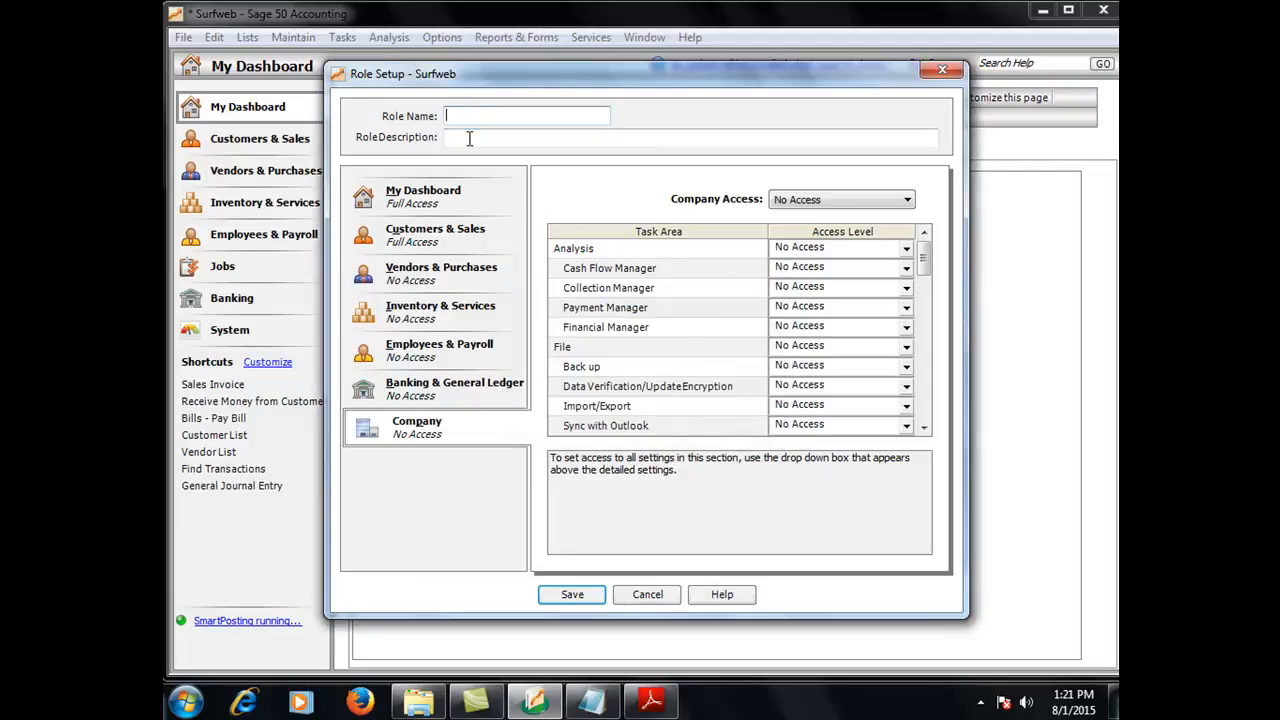
text(Sales manager)
click(465, 143)
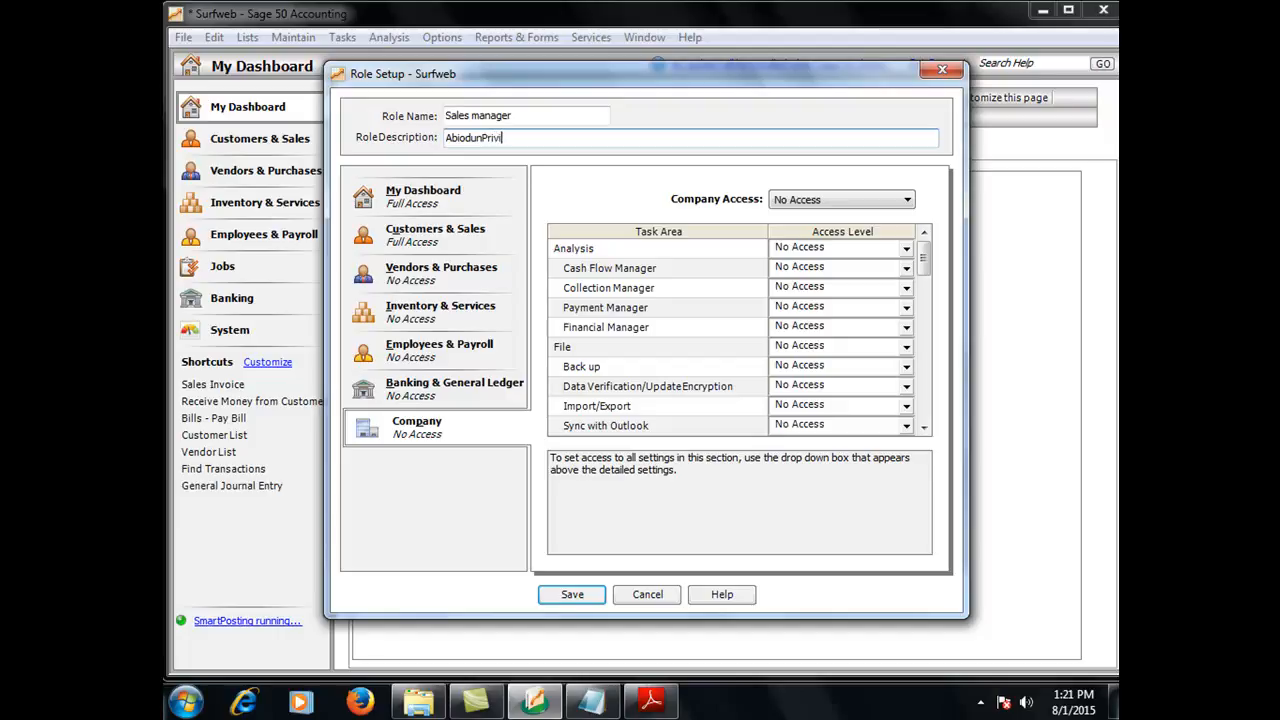
text(dge)
click(582, 597)
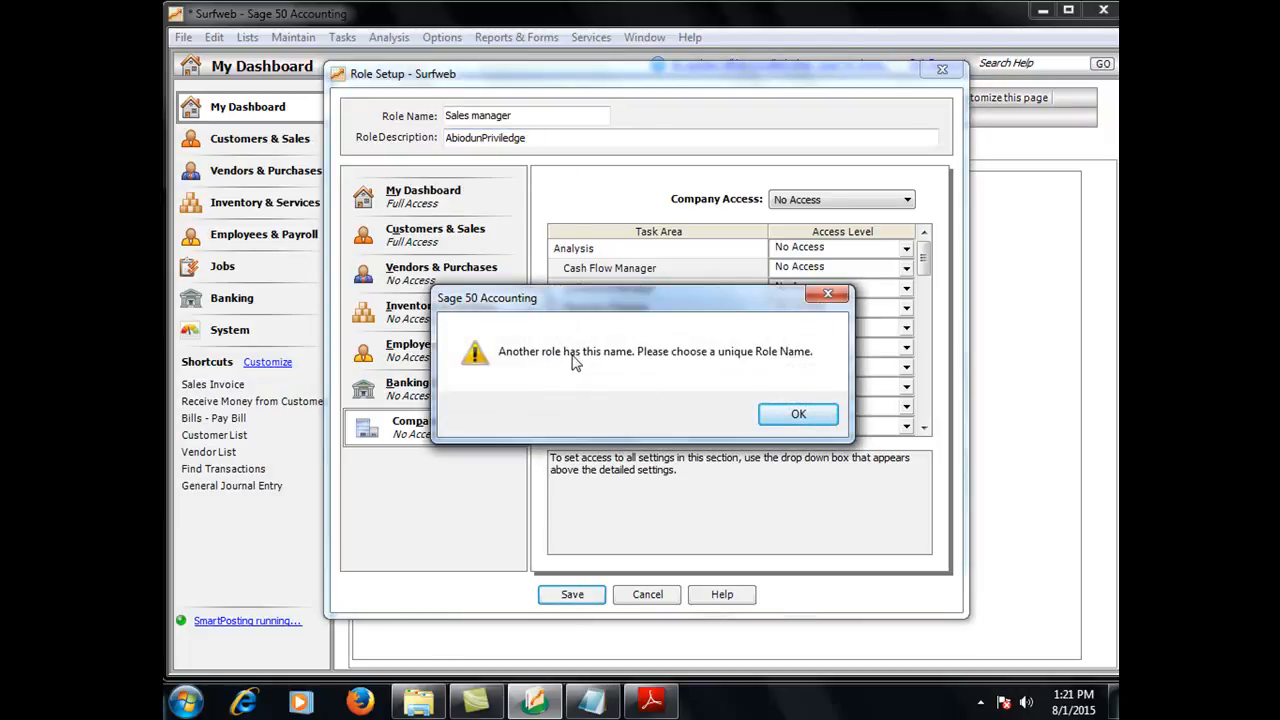
click(798, 416)
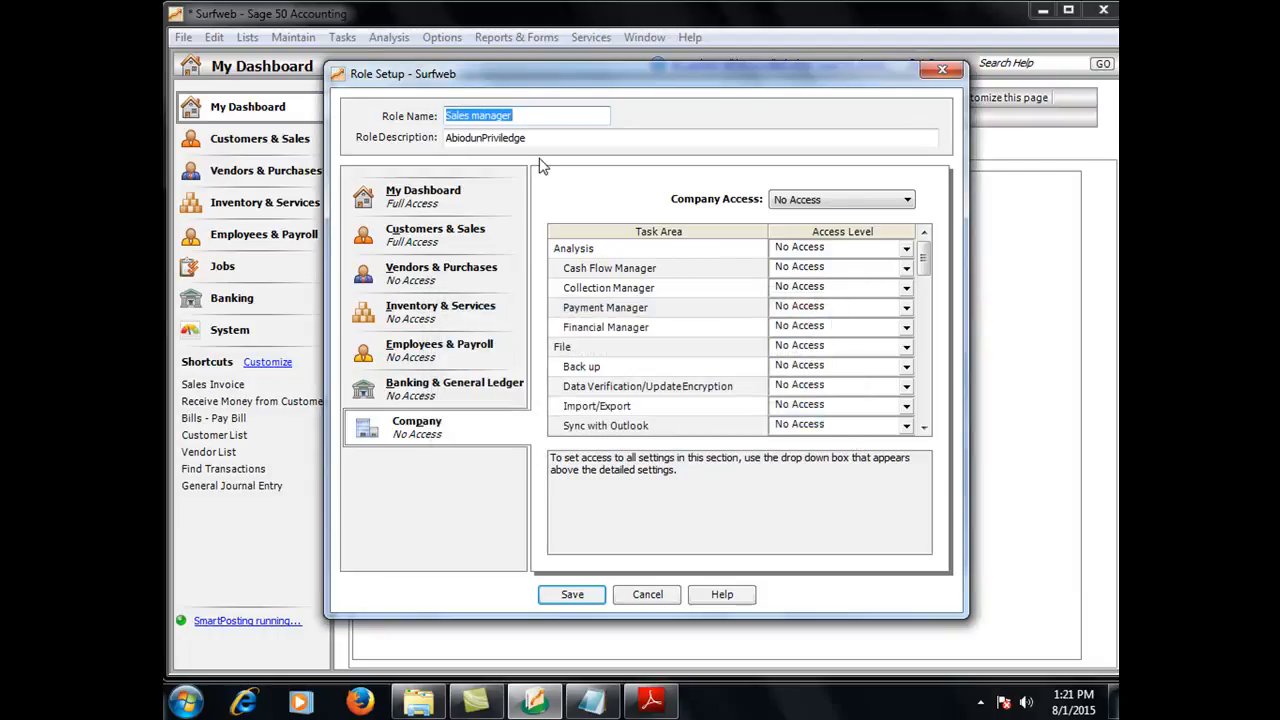
Rename the role to manager, save it, and save the new user's role assignment
click(474, 115)
drag(474, 115, 447, 115)
key(BackSpace)
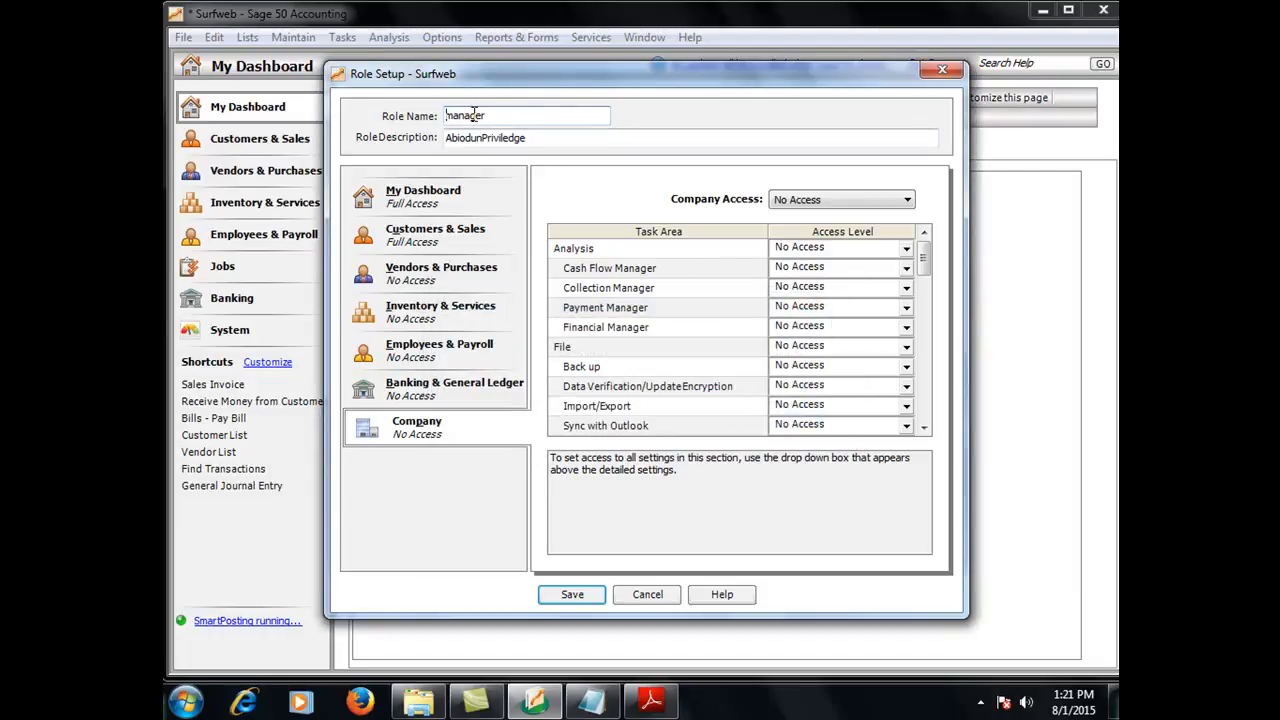
click(592, 596)
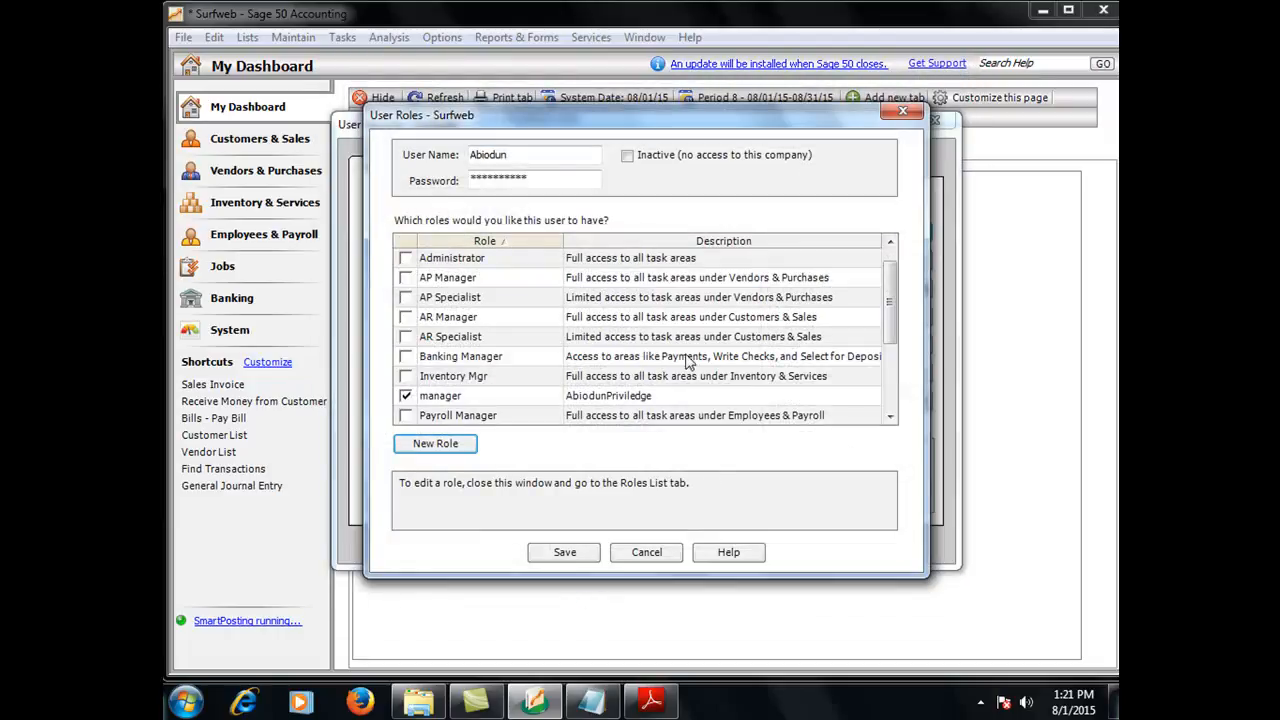
click(565, 552)
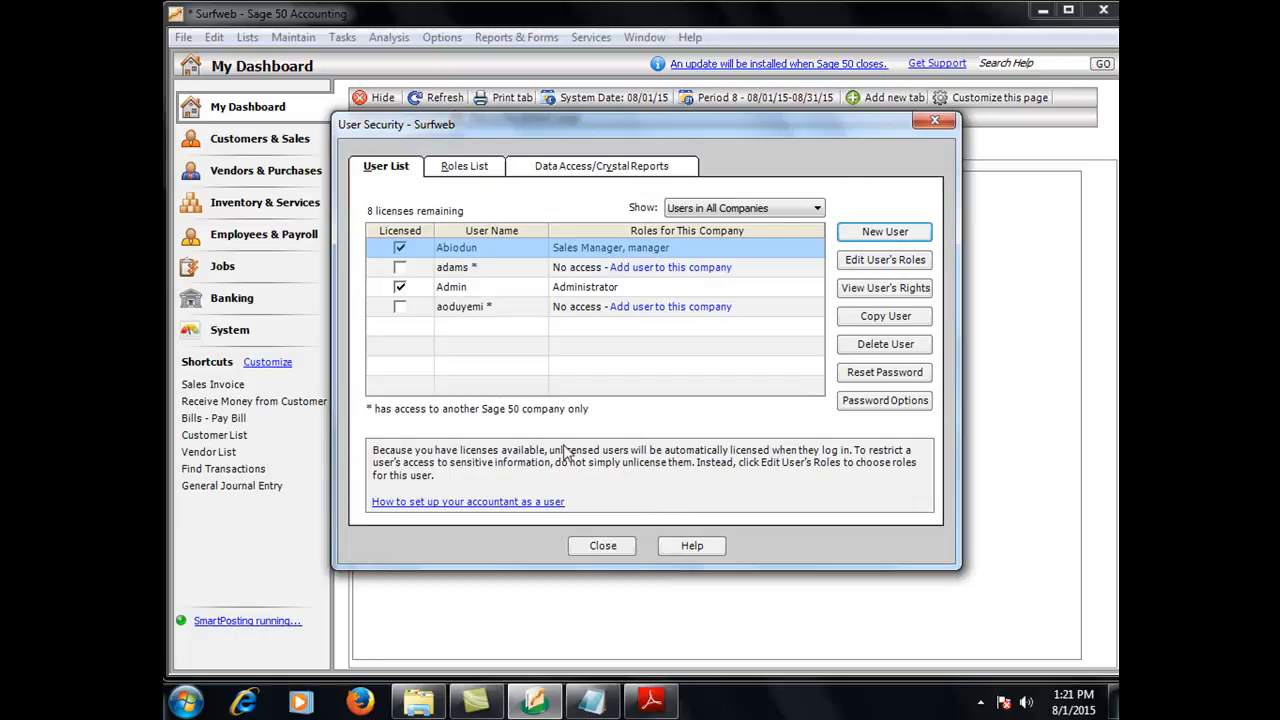
Close user security and reopen the Surfweb company without keeping the current session open
click(603, 548)
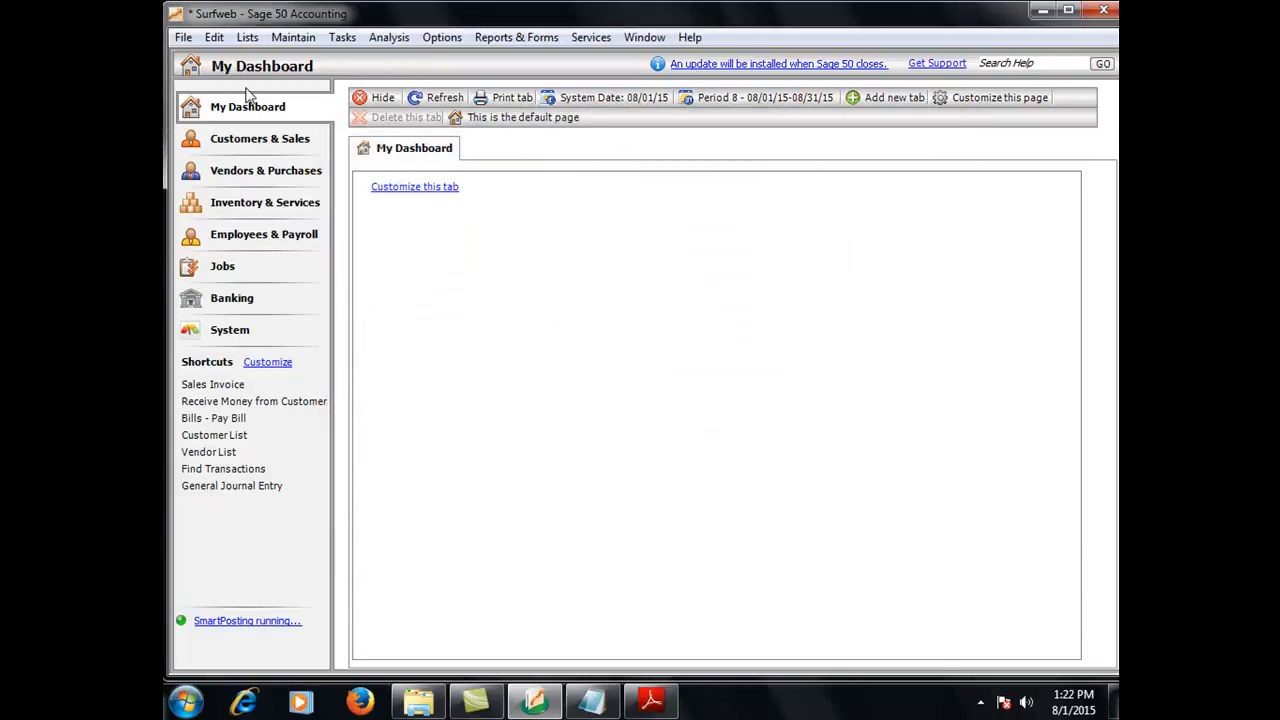
click(184, 42)
mouse_move(247, 88)
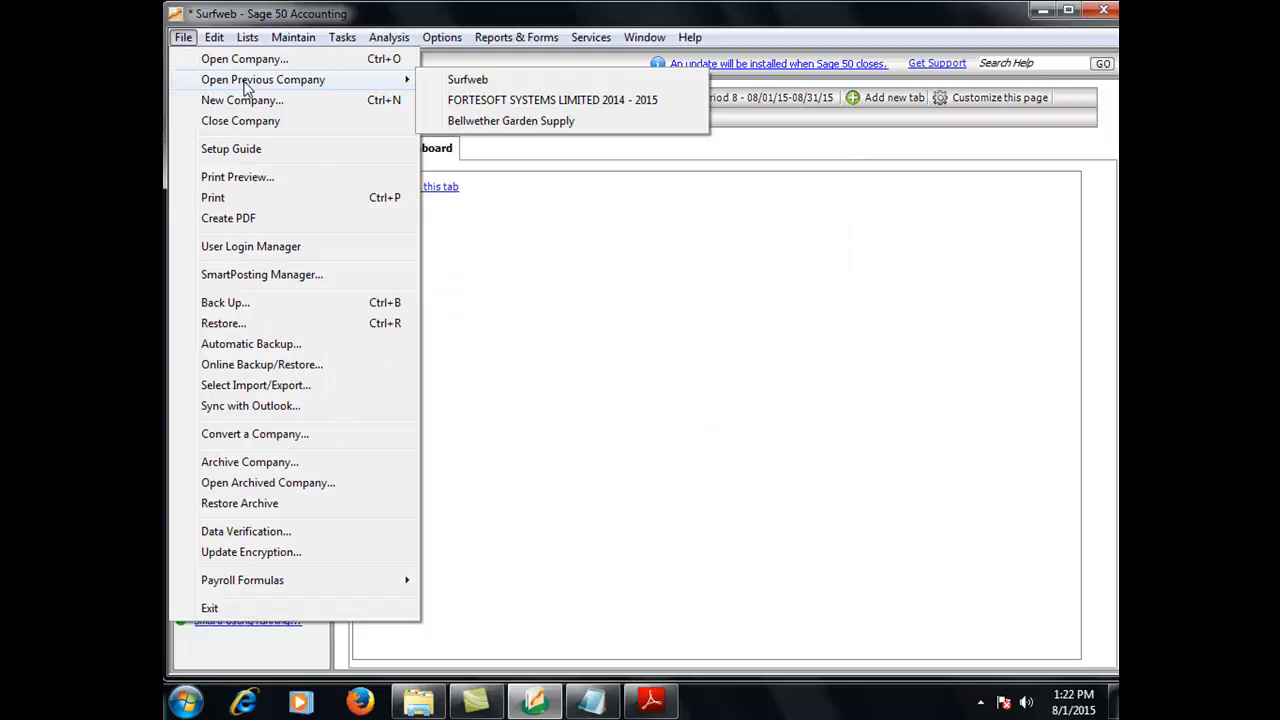
click(468, 80)
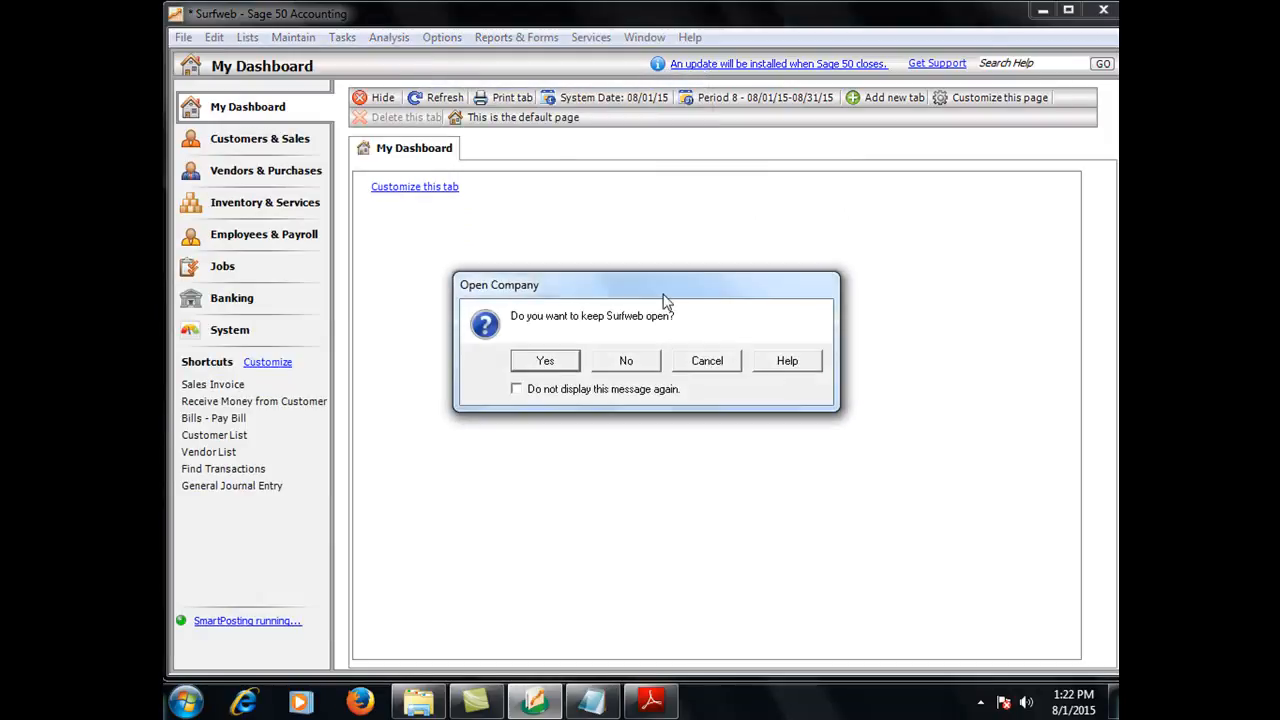
click(630, 362)
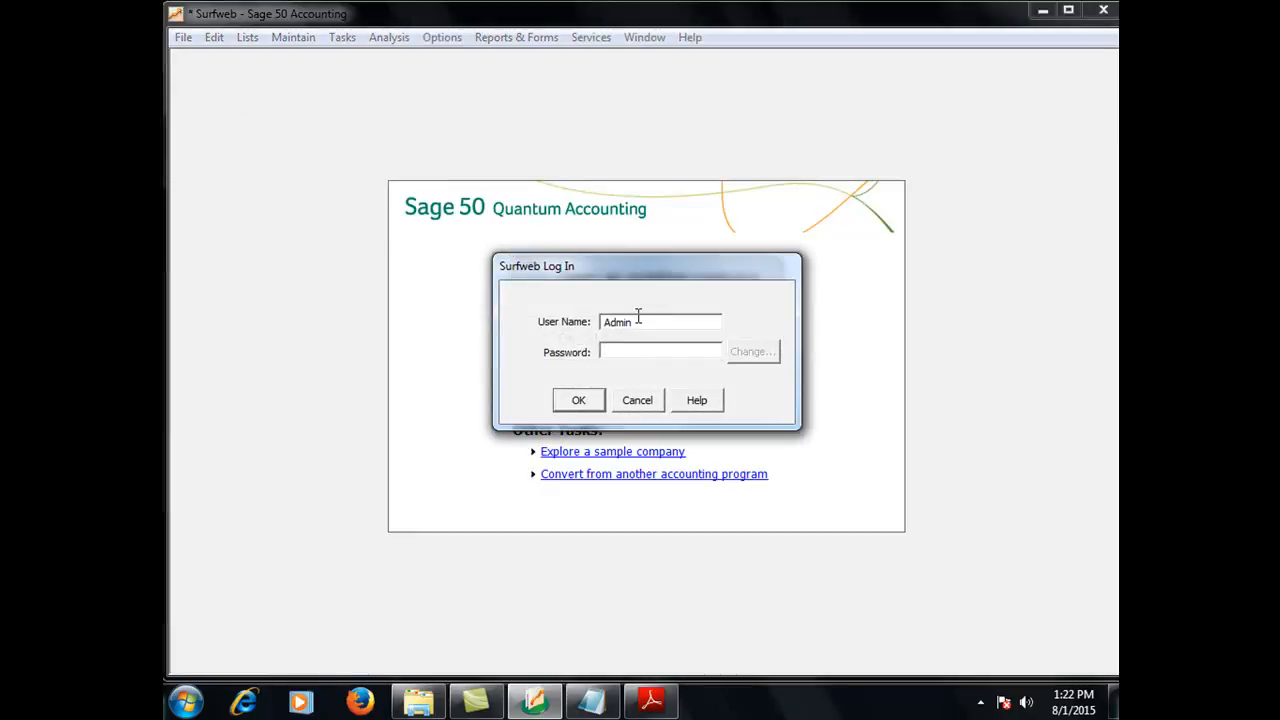
Log in to Surfweb as the new user, entering the user's password
click(638, 317)
text(d)
text(*)
text(********)
click(576, 400)
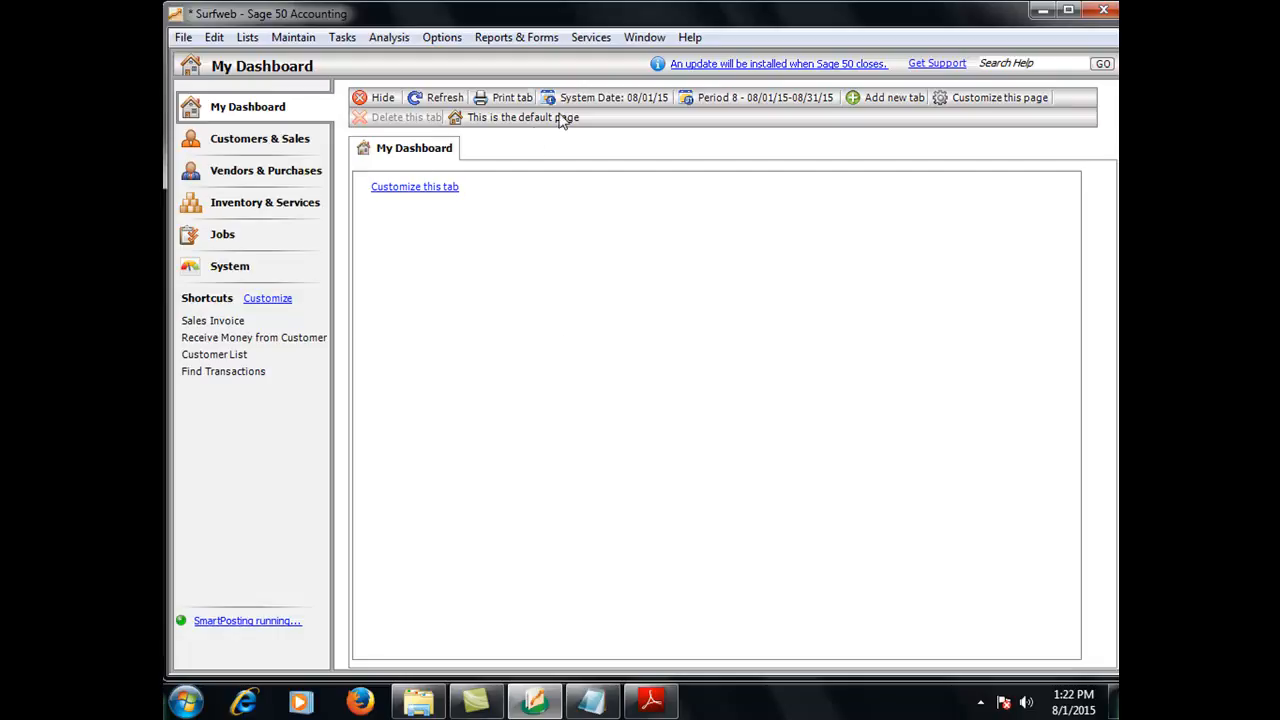
Check which maintenance windows and menu commands are available to the new user
click(291, 40)
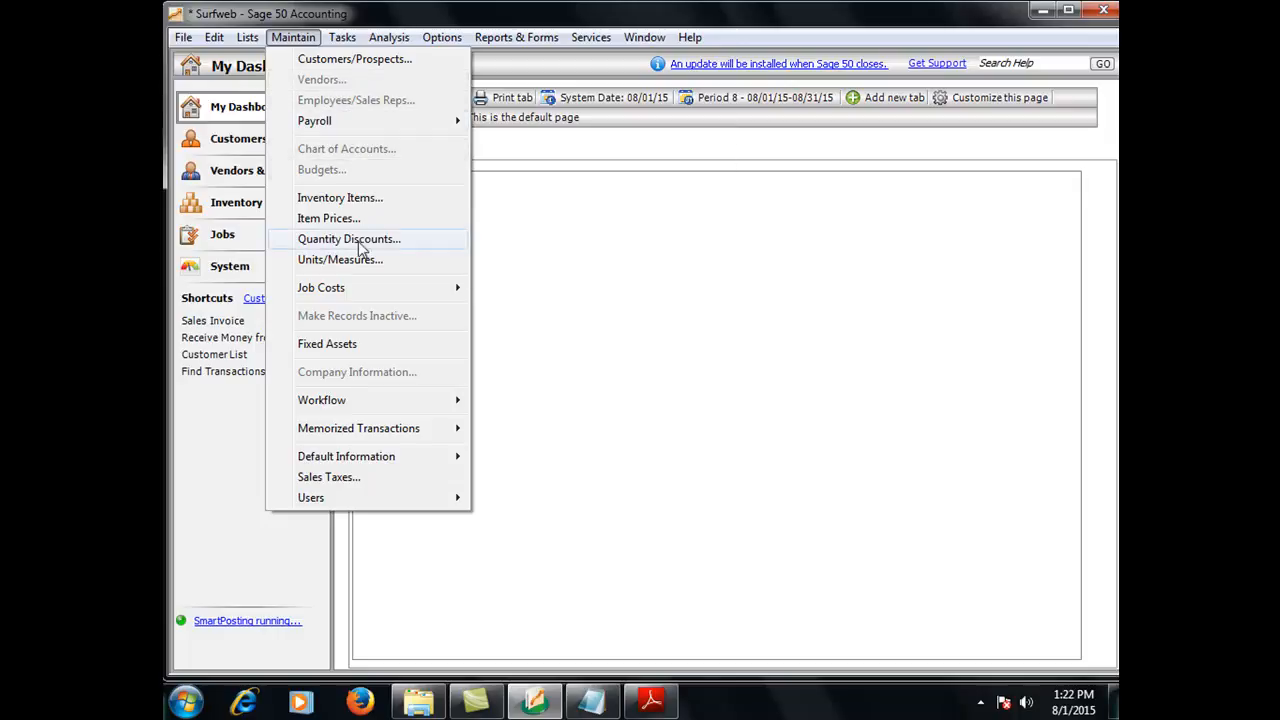
click(397, 62)
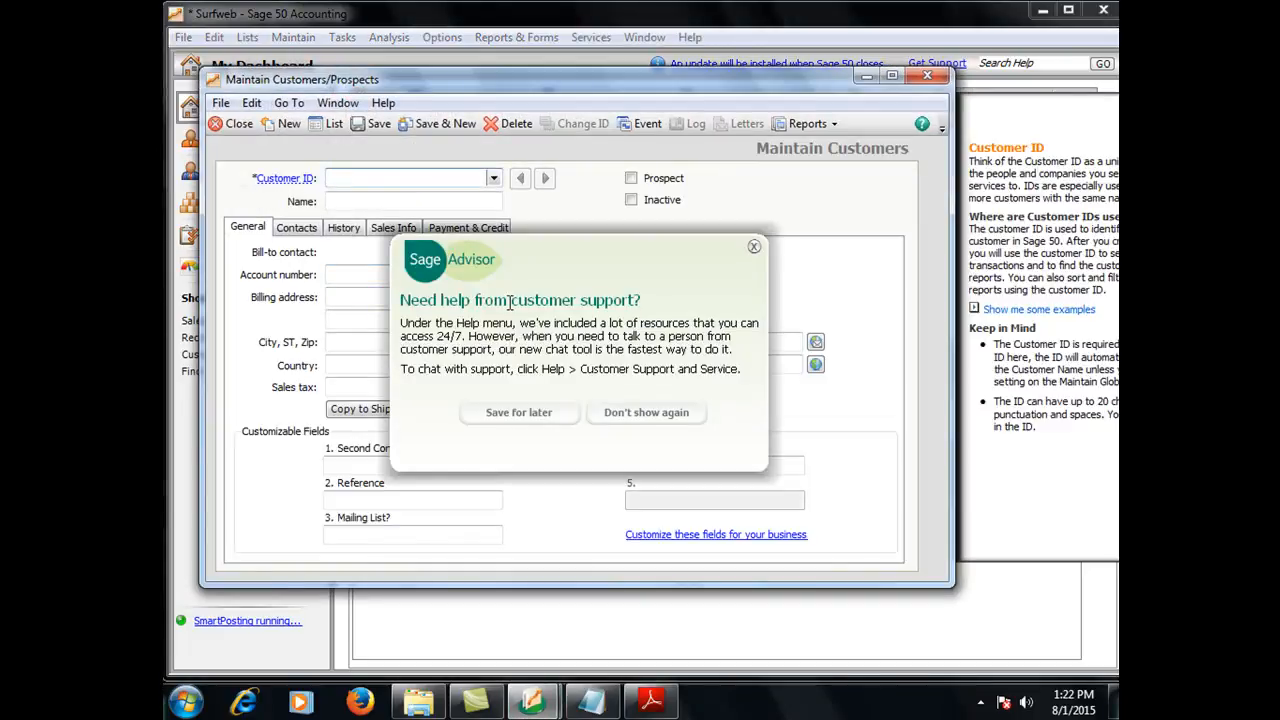
click(927, 76)
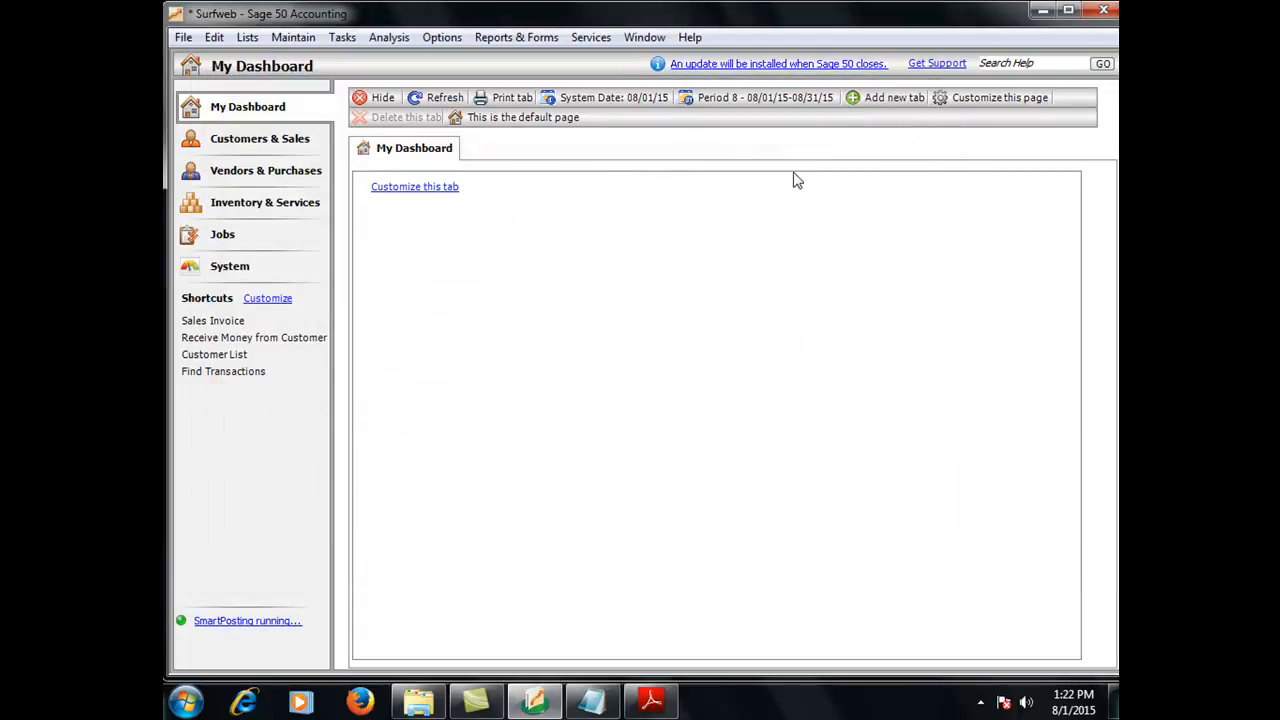
click(312, 40)
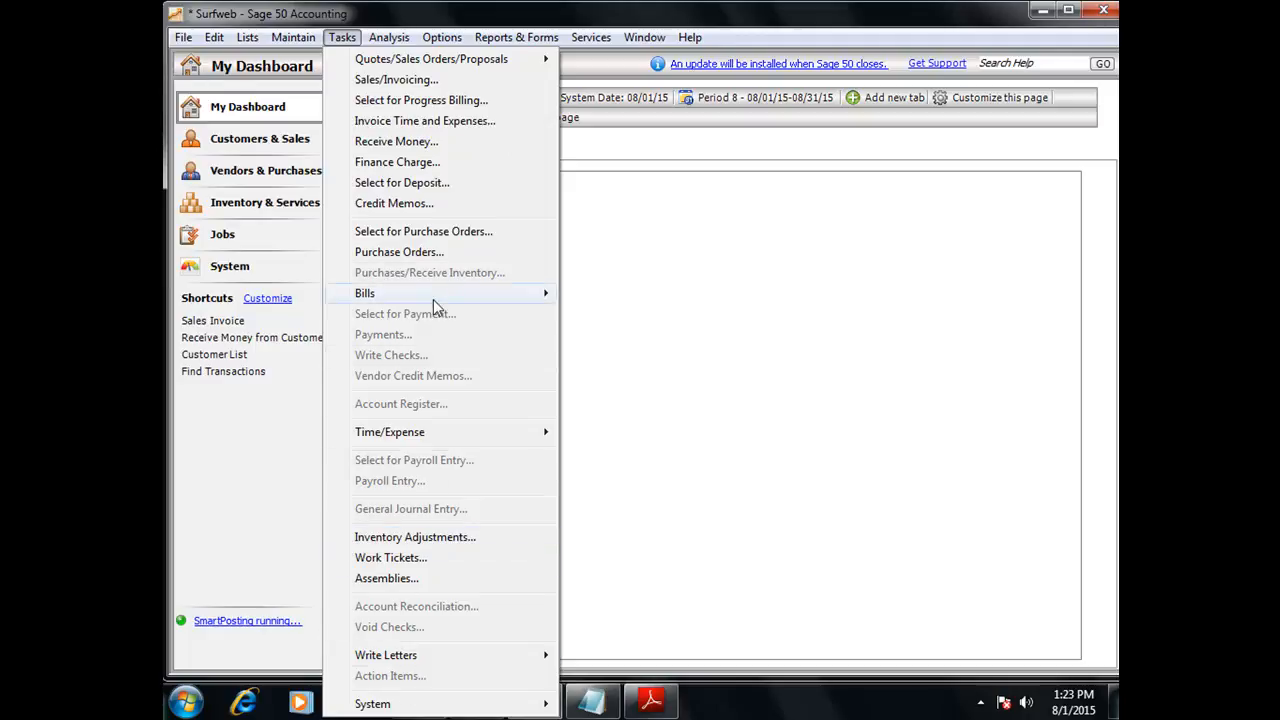
click(442, 37)
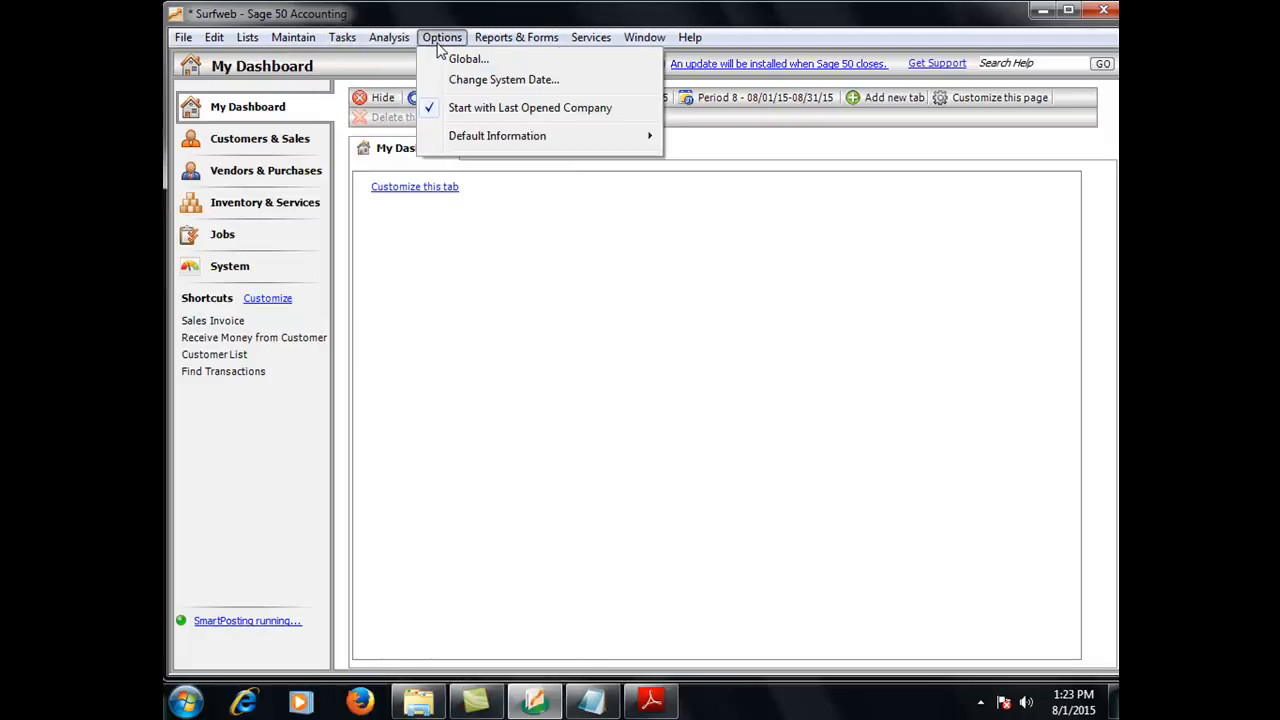
mouse_move(500, 37)
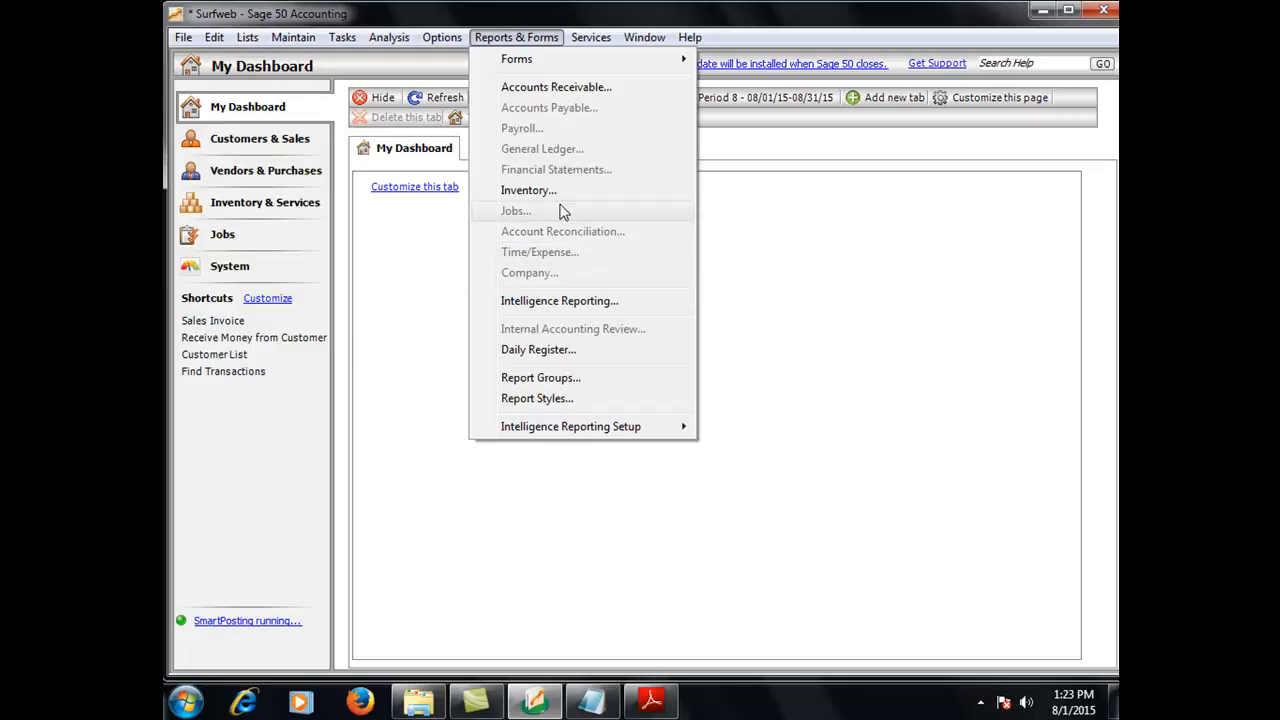
Review which Maintain and Reports & Forms menu commands are available to the new user
mouse_move(551, 437)
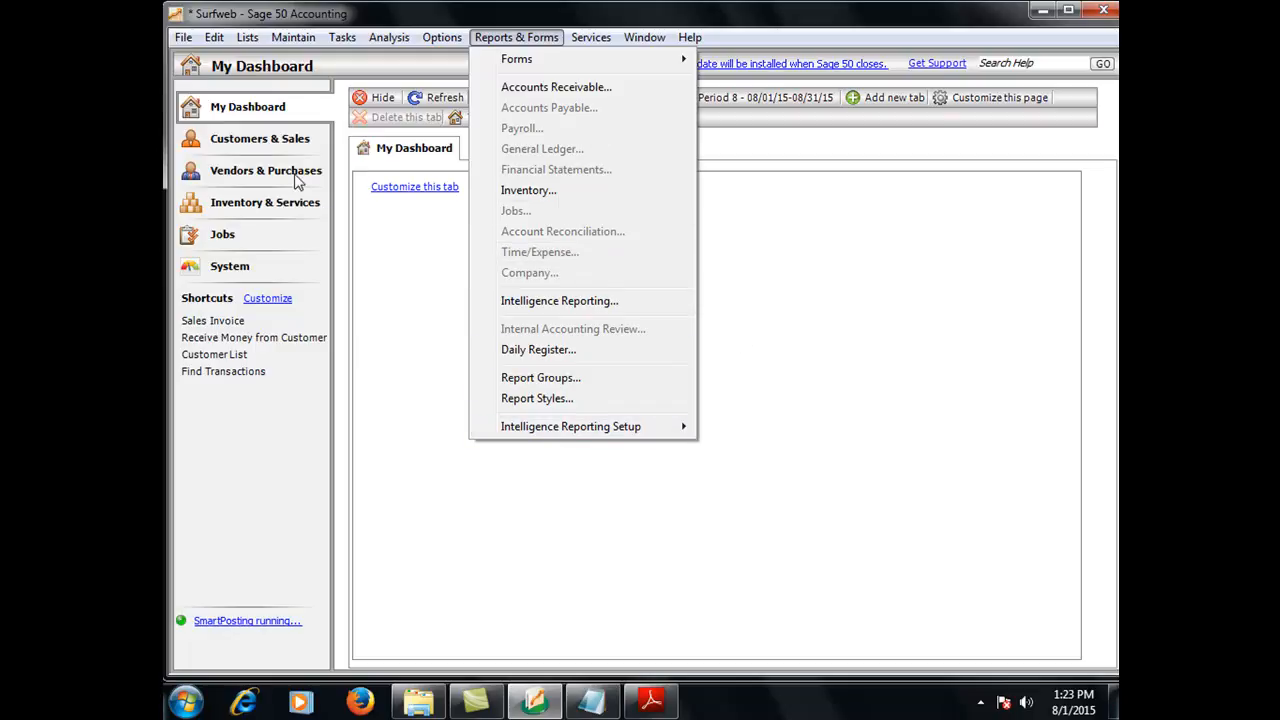
click(283, 45)
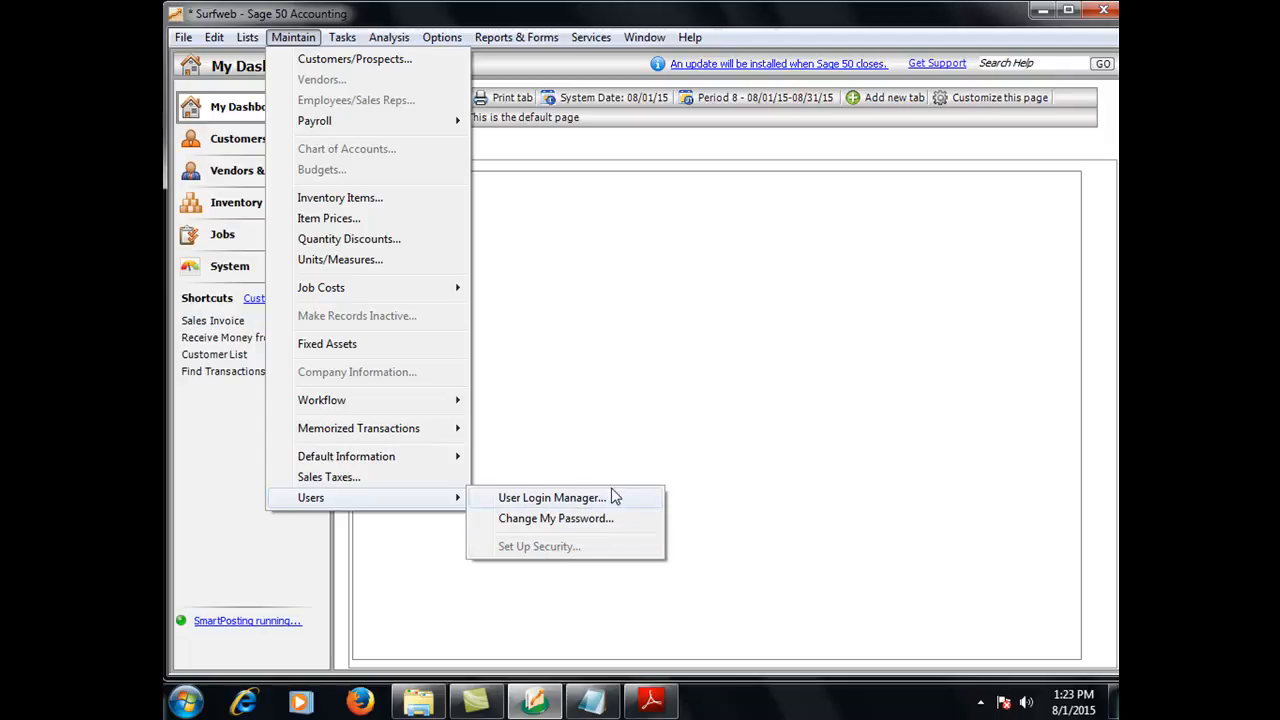
click(615, 430)
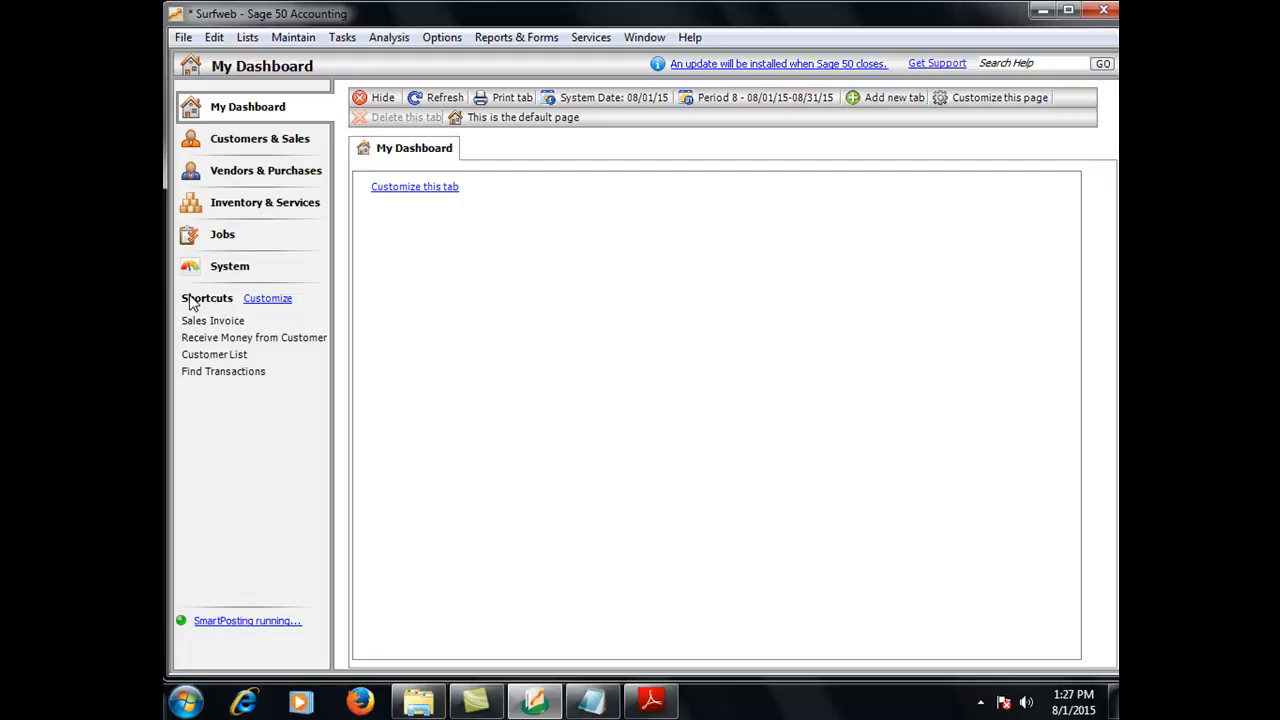
click(981, 704)
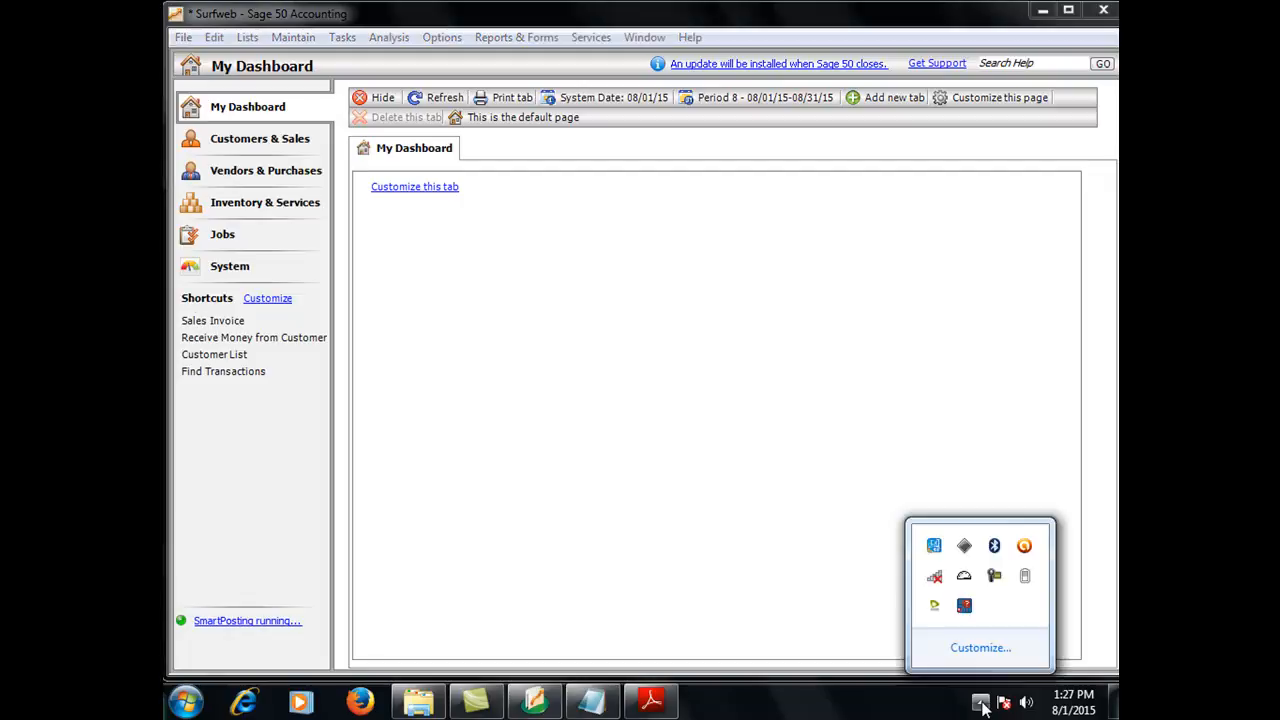
click(826, 567)
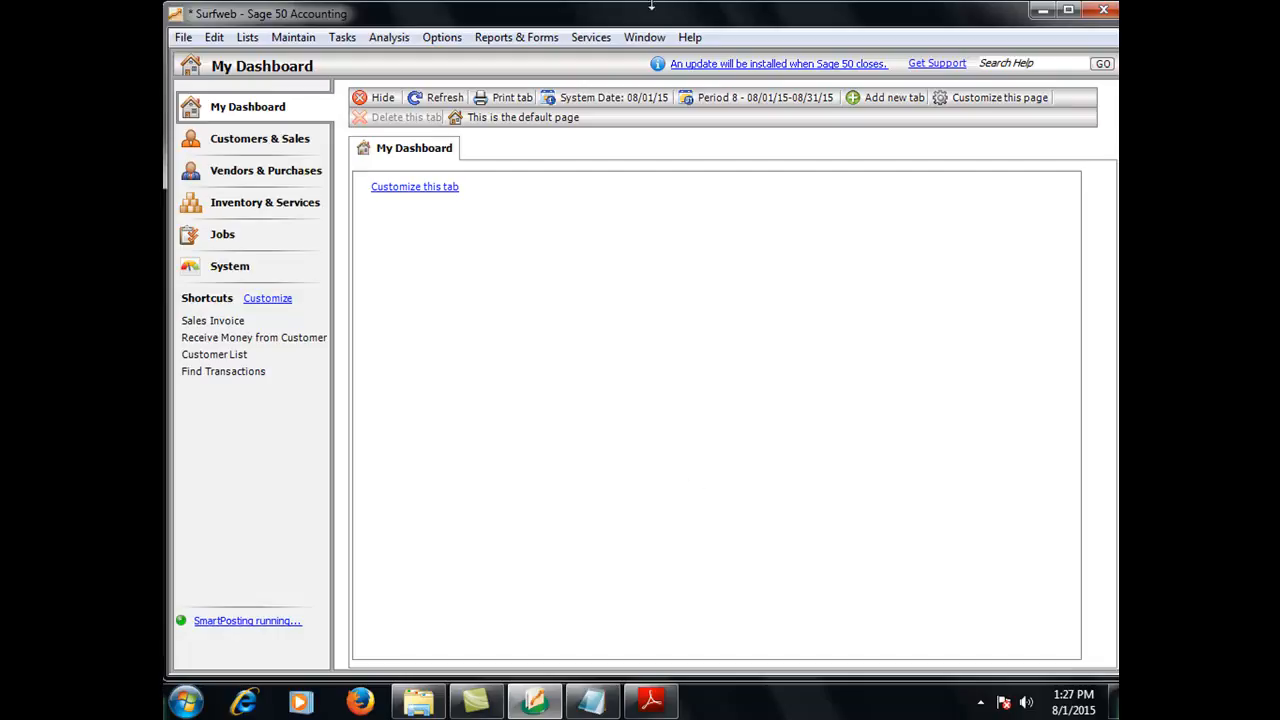
click(523, 39)
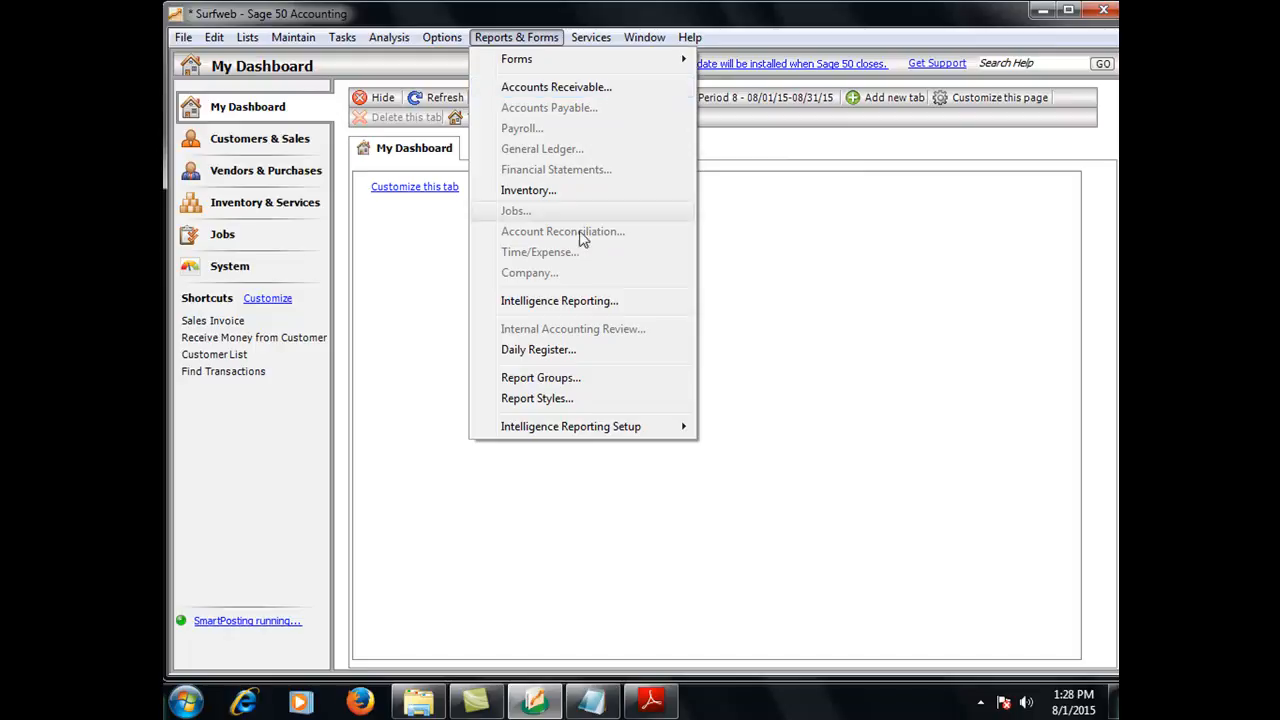
click(430, 200)
Reopen the Surfweb company from the previous companies list without keeping the current session open
click(183, 38)
click(183, 42)
click(183, 40)
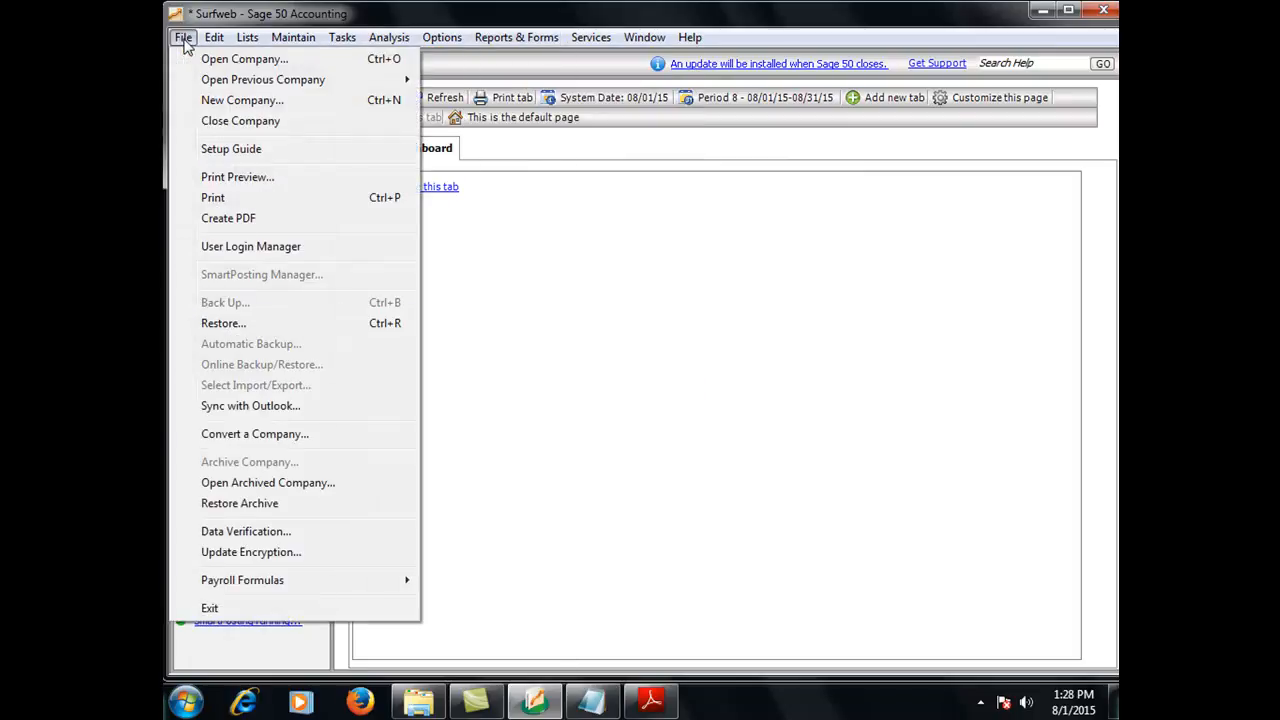
mouse_move(361, 85)
click(466, 80)
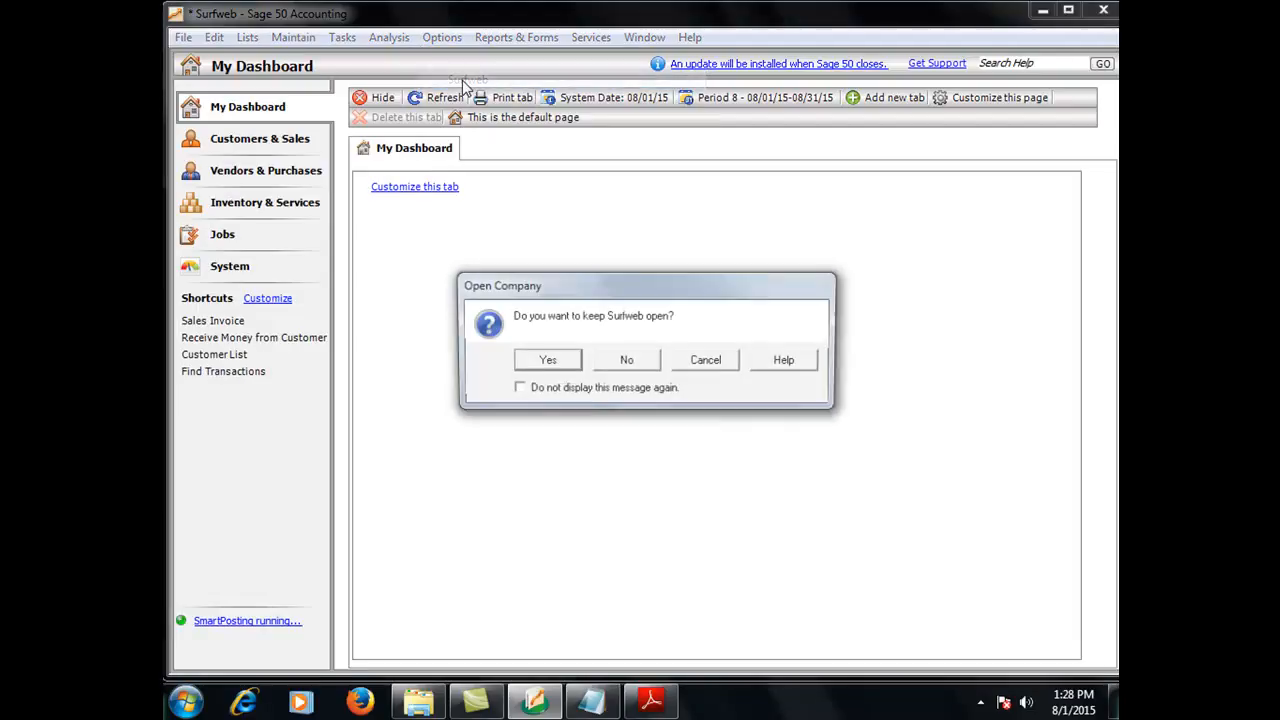
click(649, 365)
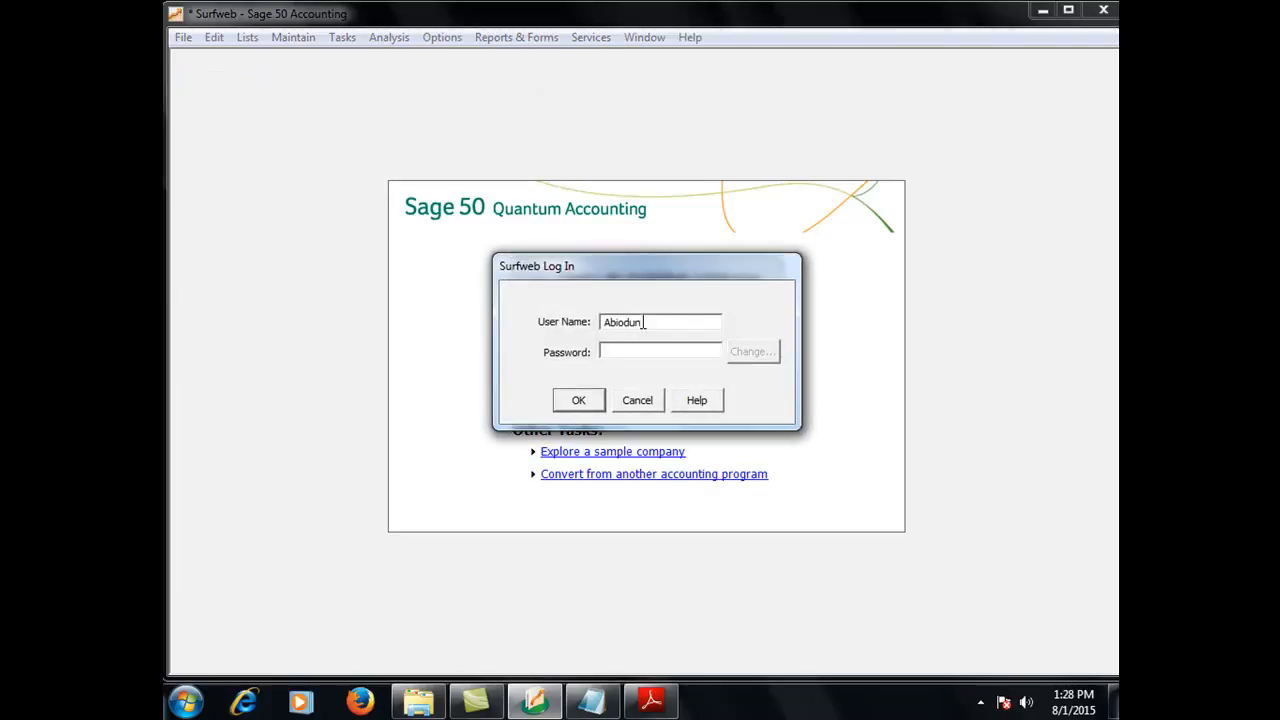
Log in to Surfweb as Admin, entering the Admin password
key(BackSpace)
key(BackSpace)
key(BackSpace)
key(BackSpace)
key(BackSpace)
key(BackSpace)
text(Ad**********)
key(Return)
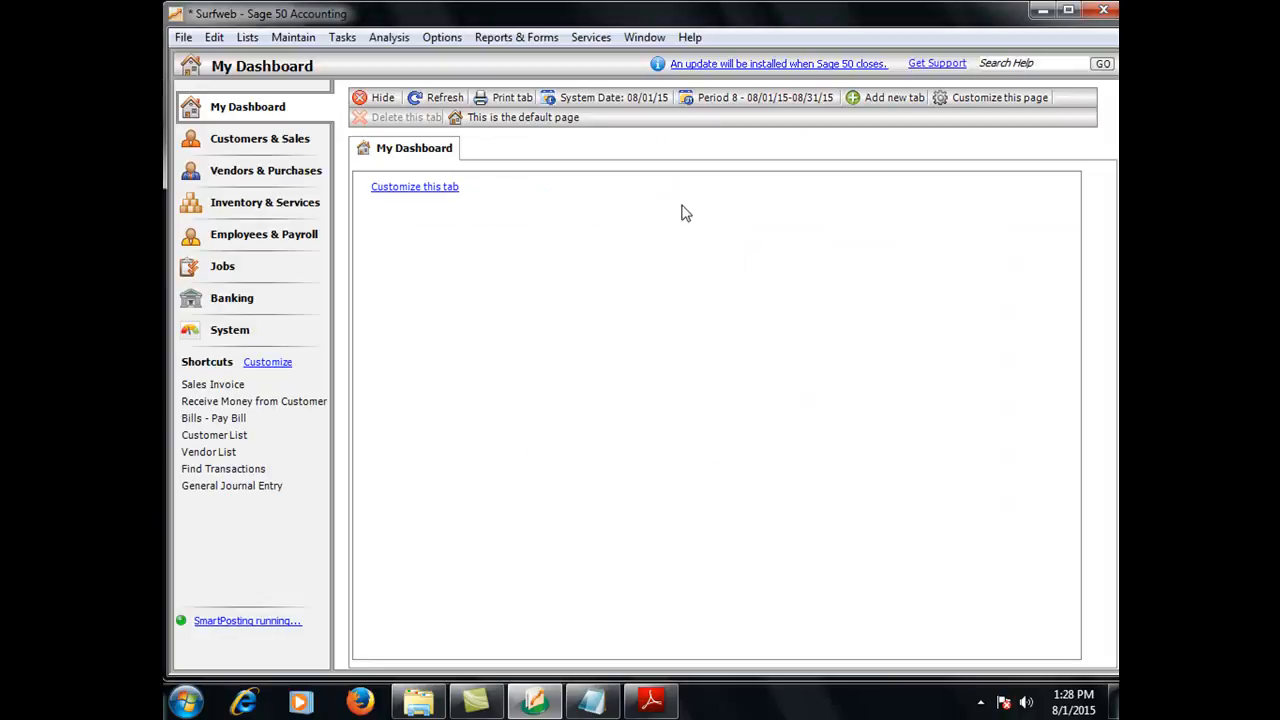
Open the Audit Trail Report from the company reports and widen its Window/Description column
click(519, 39)
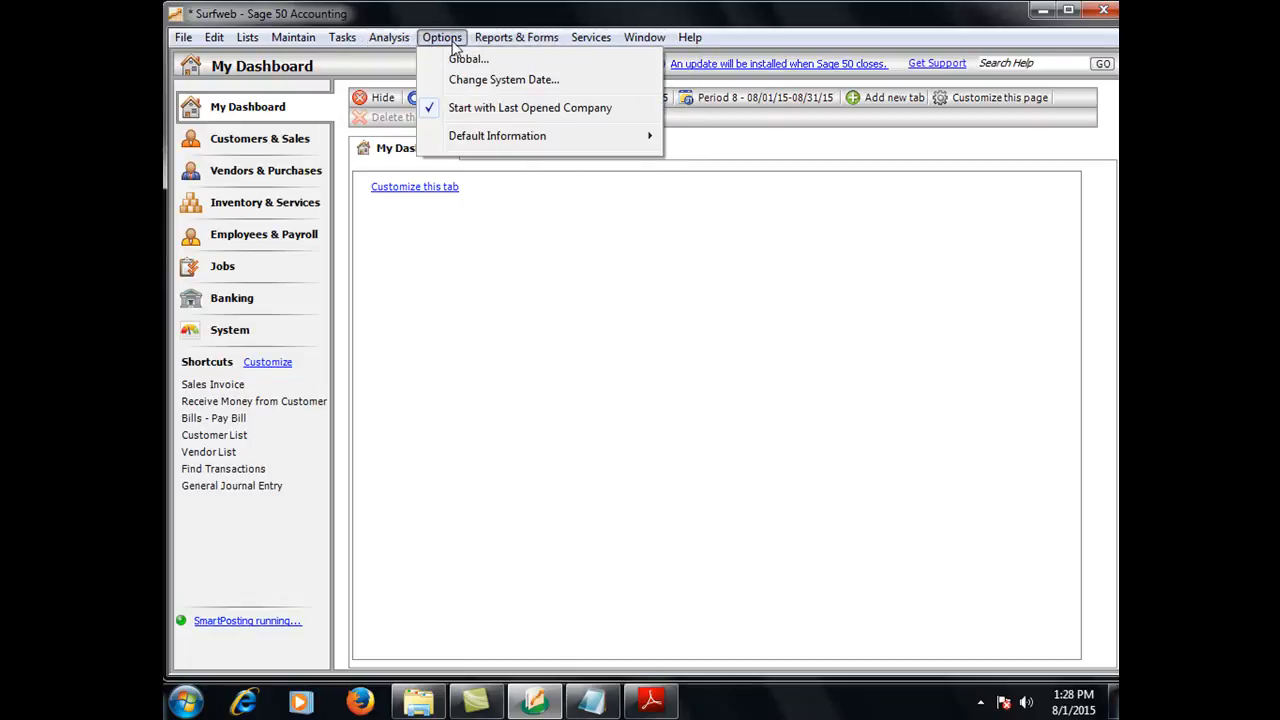
mouse_move(502, 45)
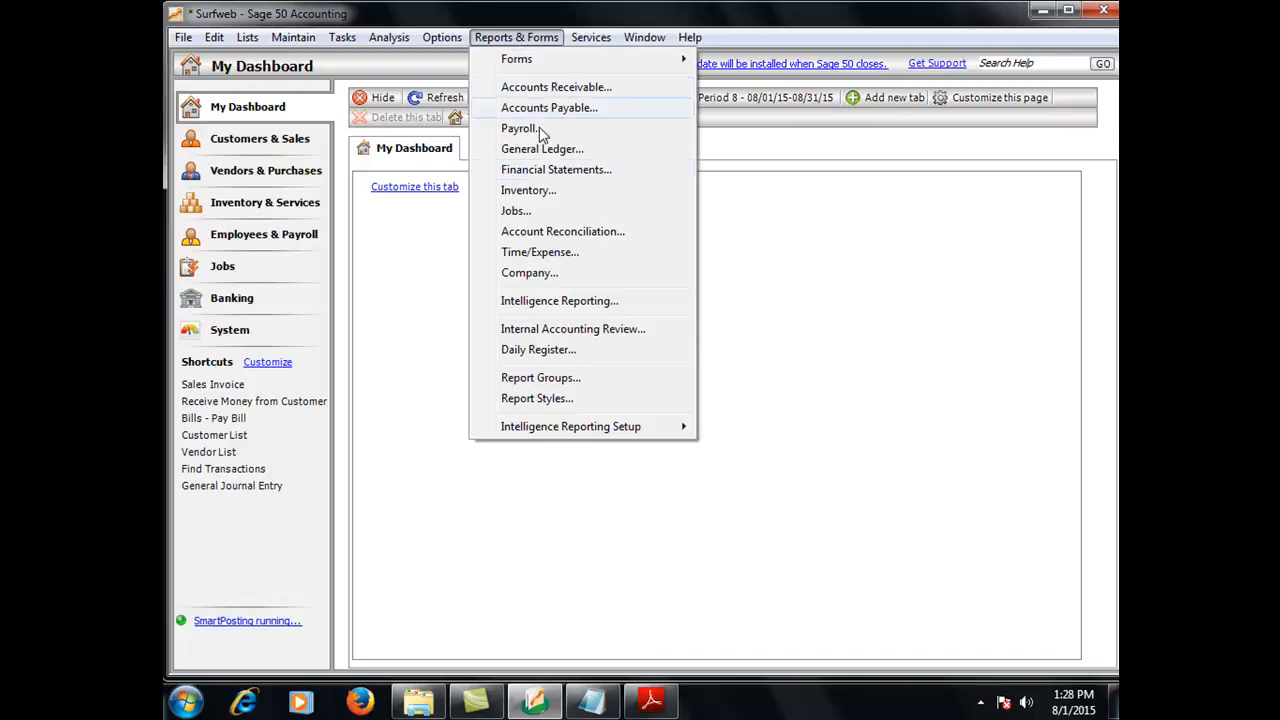
click(536, 271)
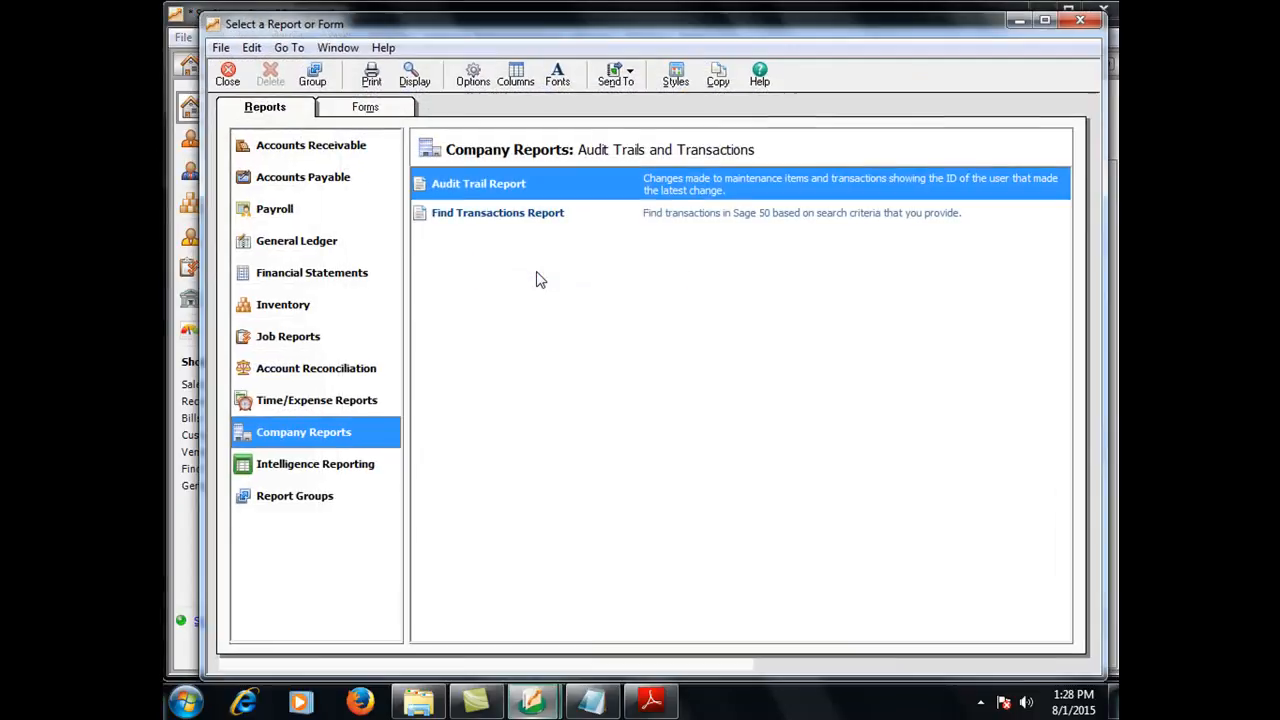
double_click(471, 196)
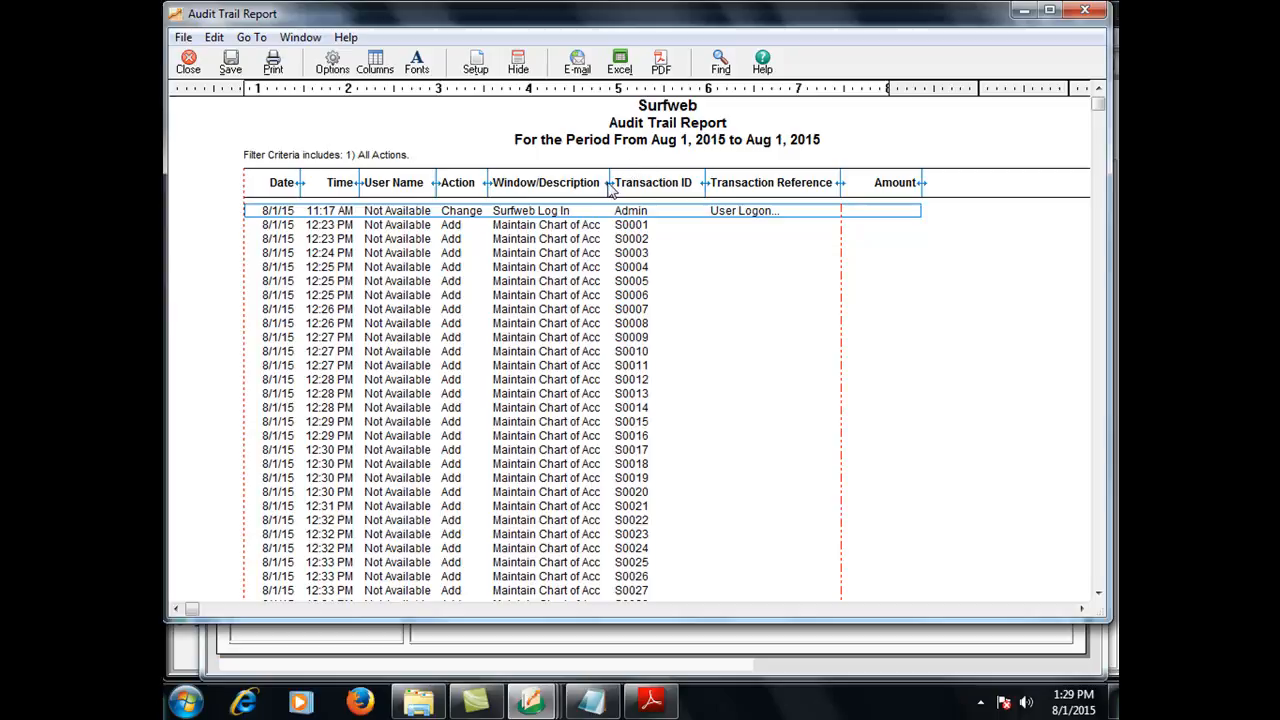
drag(608, 182, 728, 182)
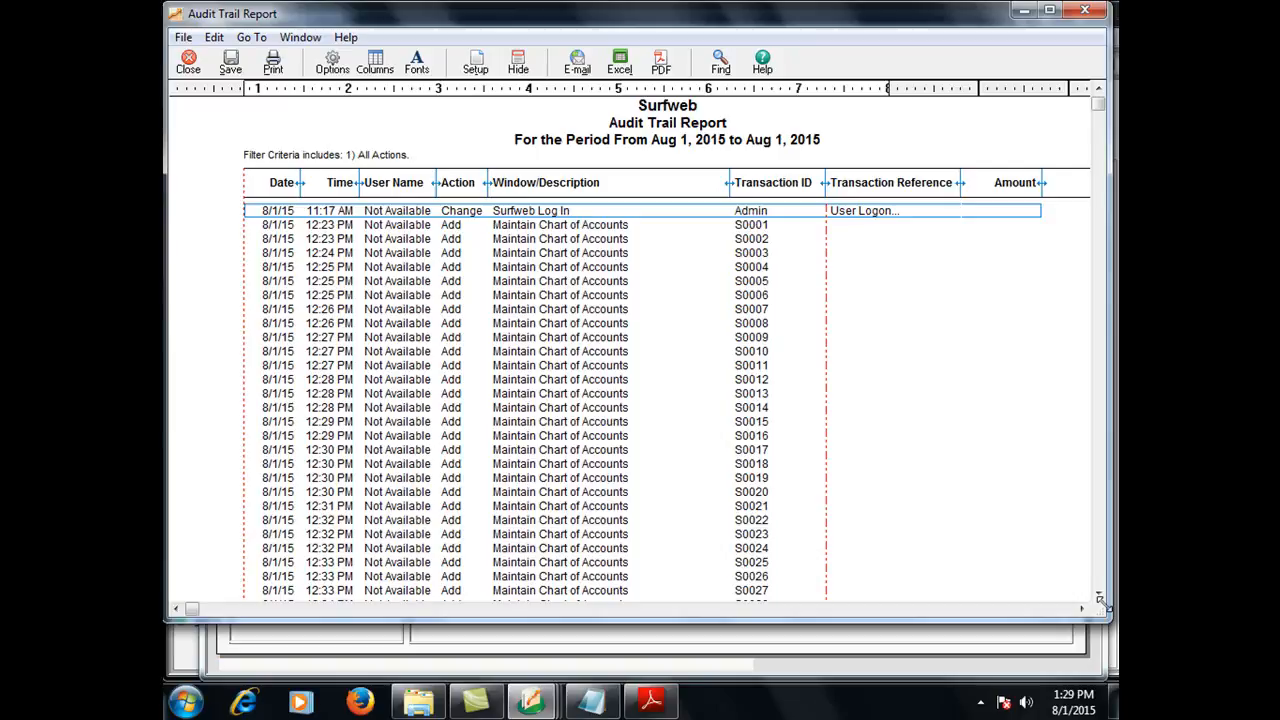
Scroll through the audit trail entries to review user log-ons and changes, and close the report
scroll(1104, 603, down, 5)
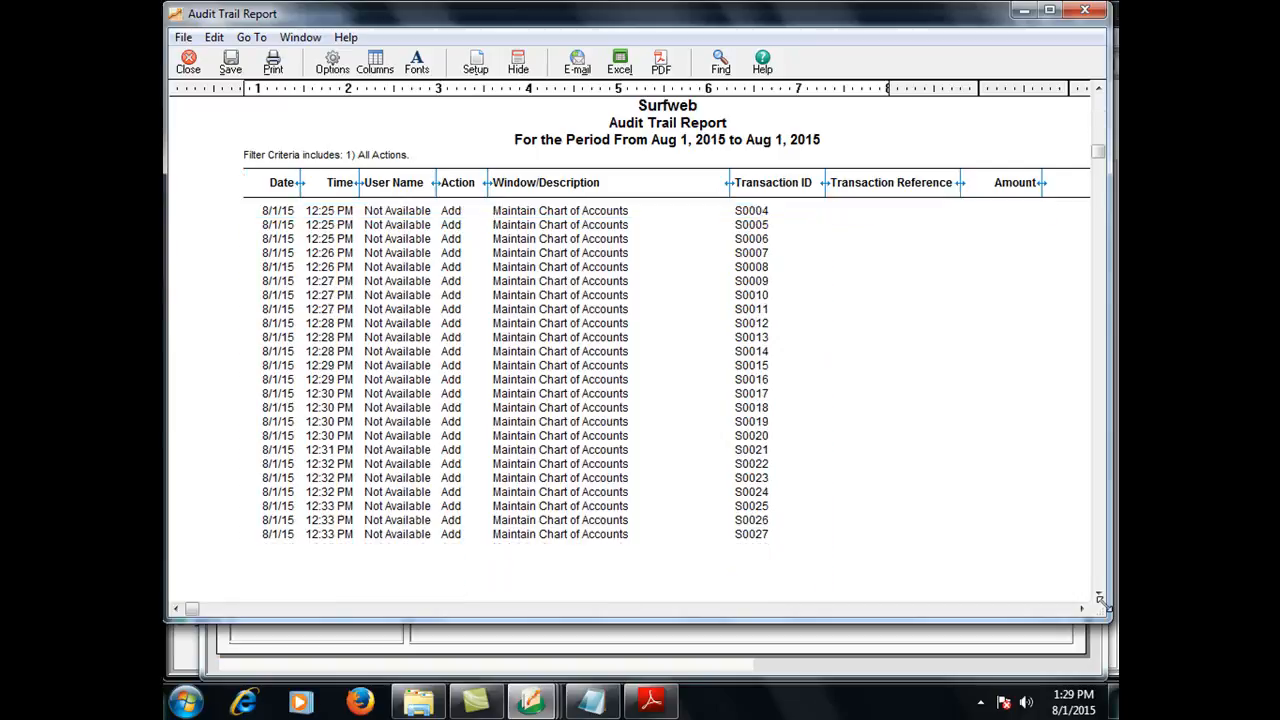
scroll(1099, 598, down, 7)
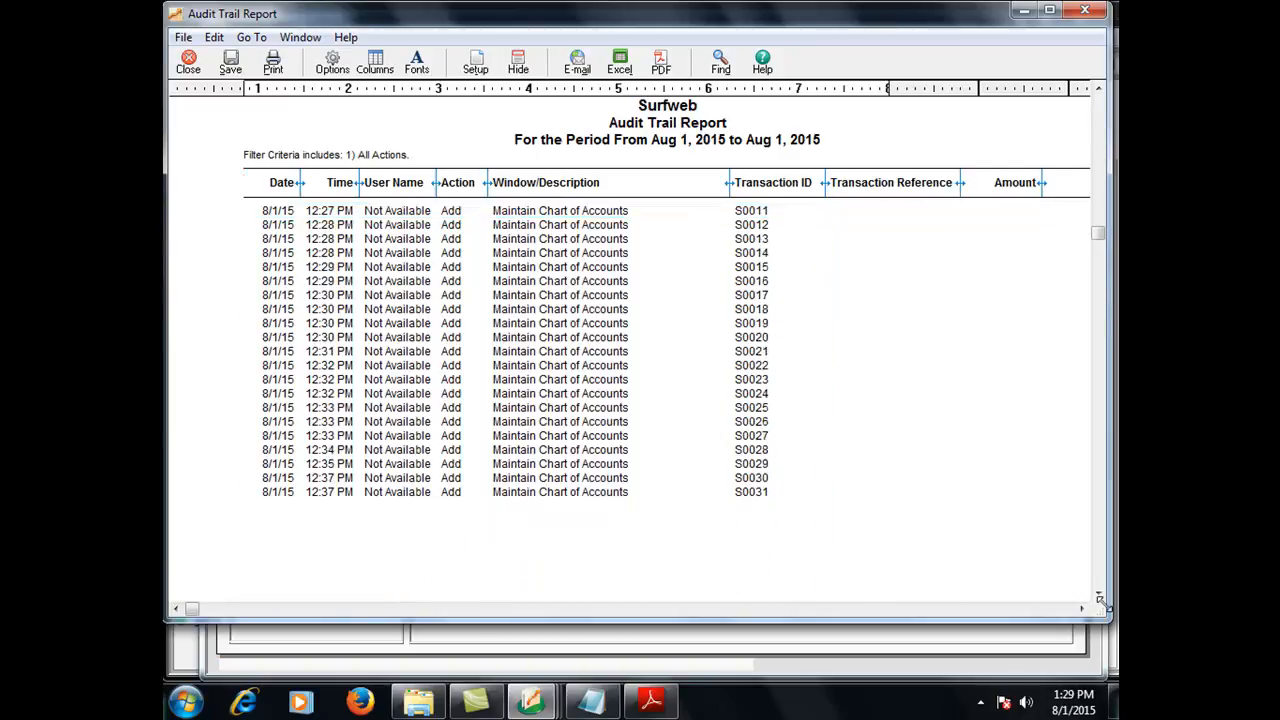
scroll(1100, 598, down, 5)
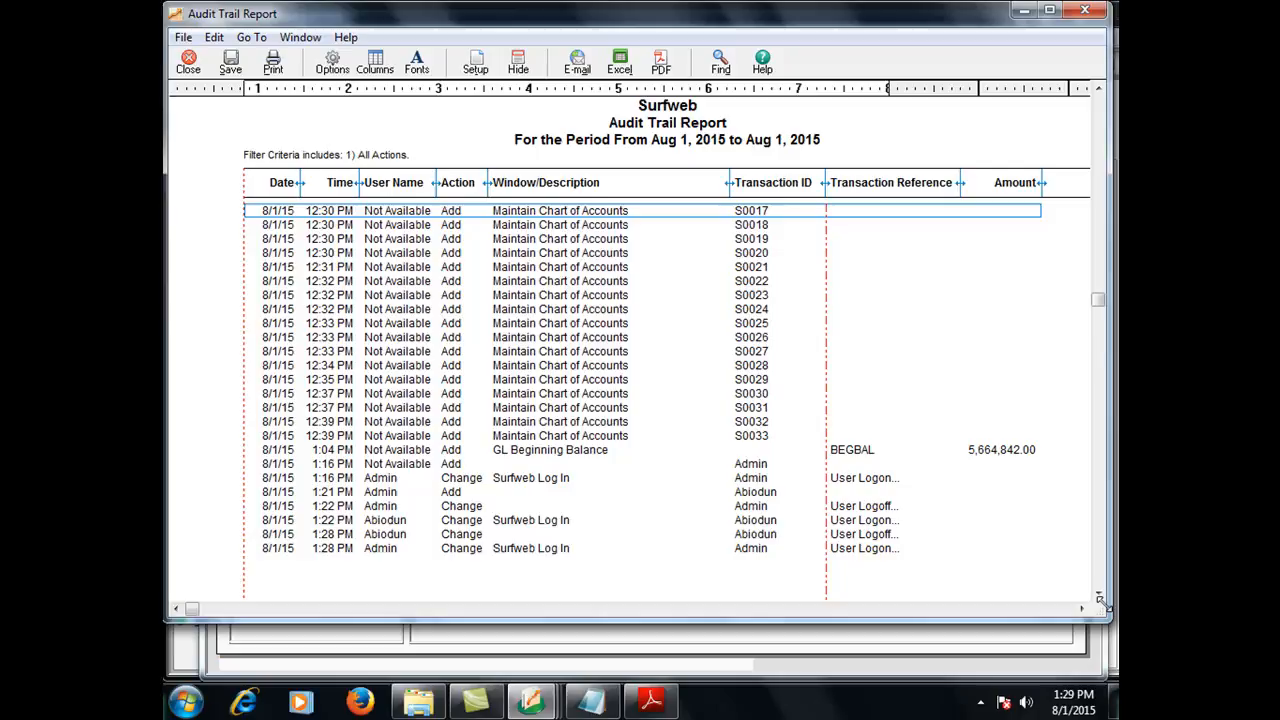
scroll(1100, 598, down, 1)
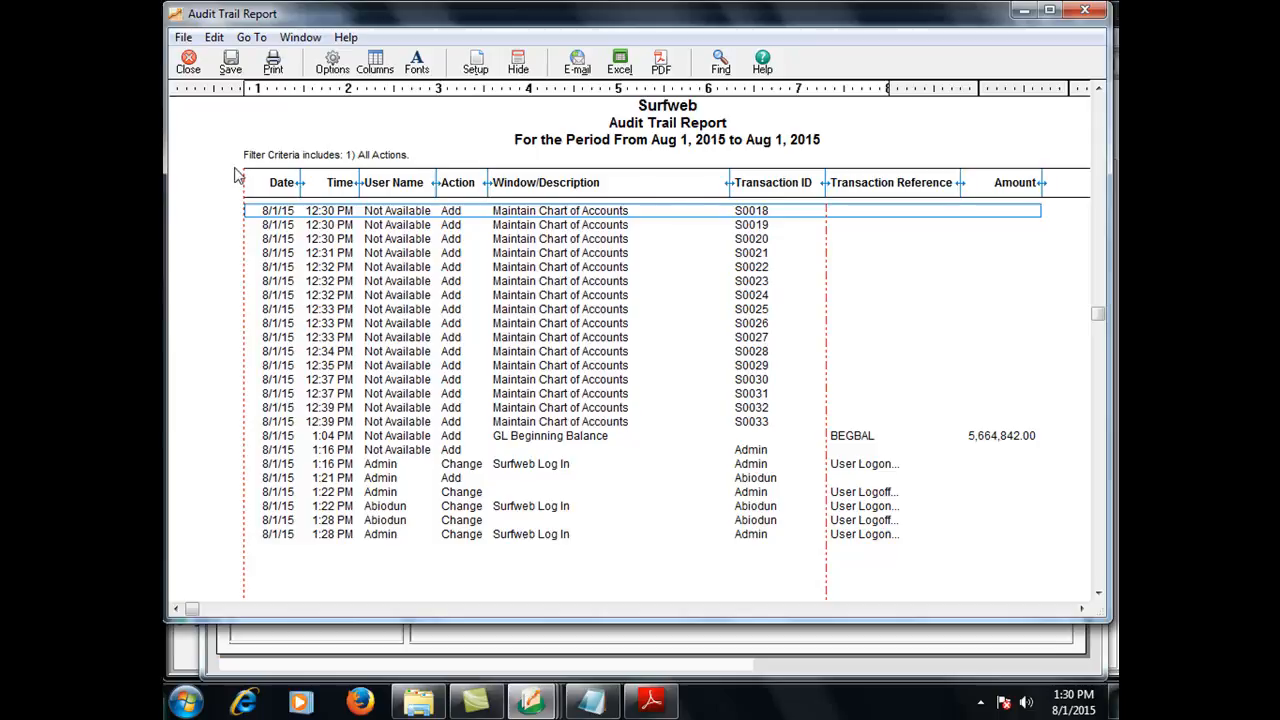
click(188, 63)
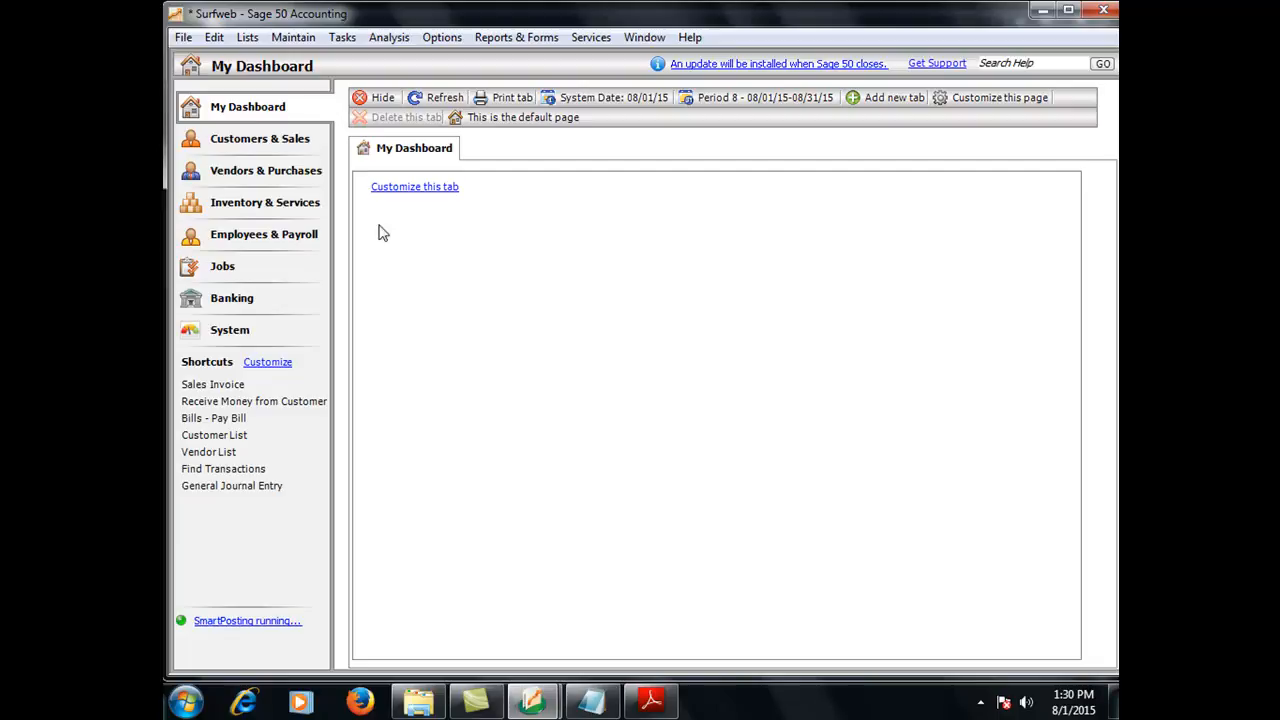